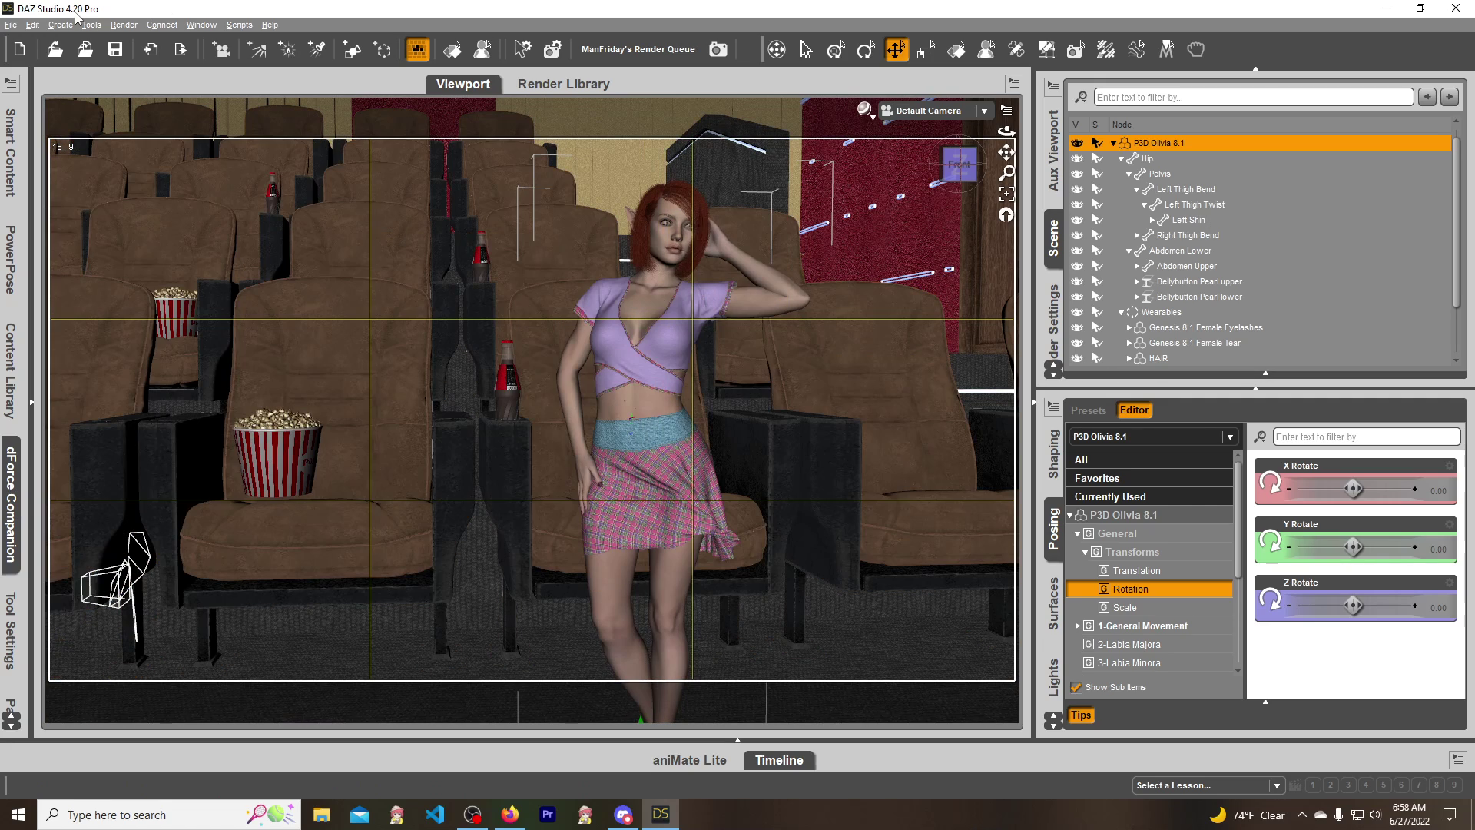
- Add a second dForce wind node, then delete it and reselect the original wind node
{"action": "left_click", "coordinate": [63, 26]}
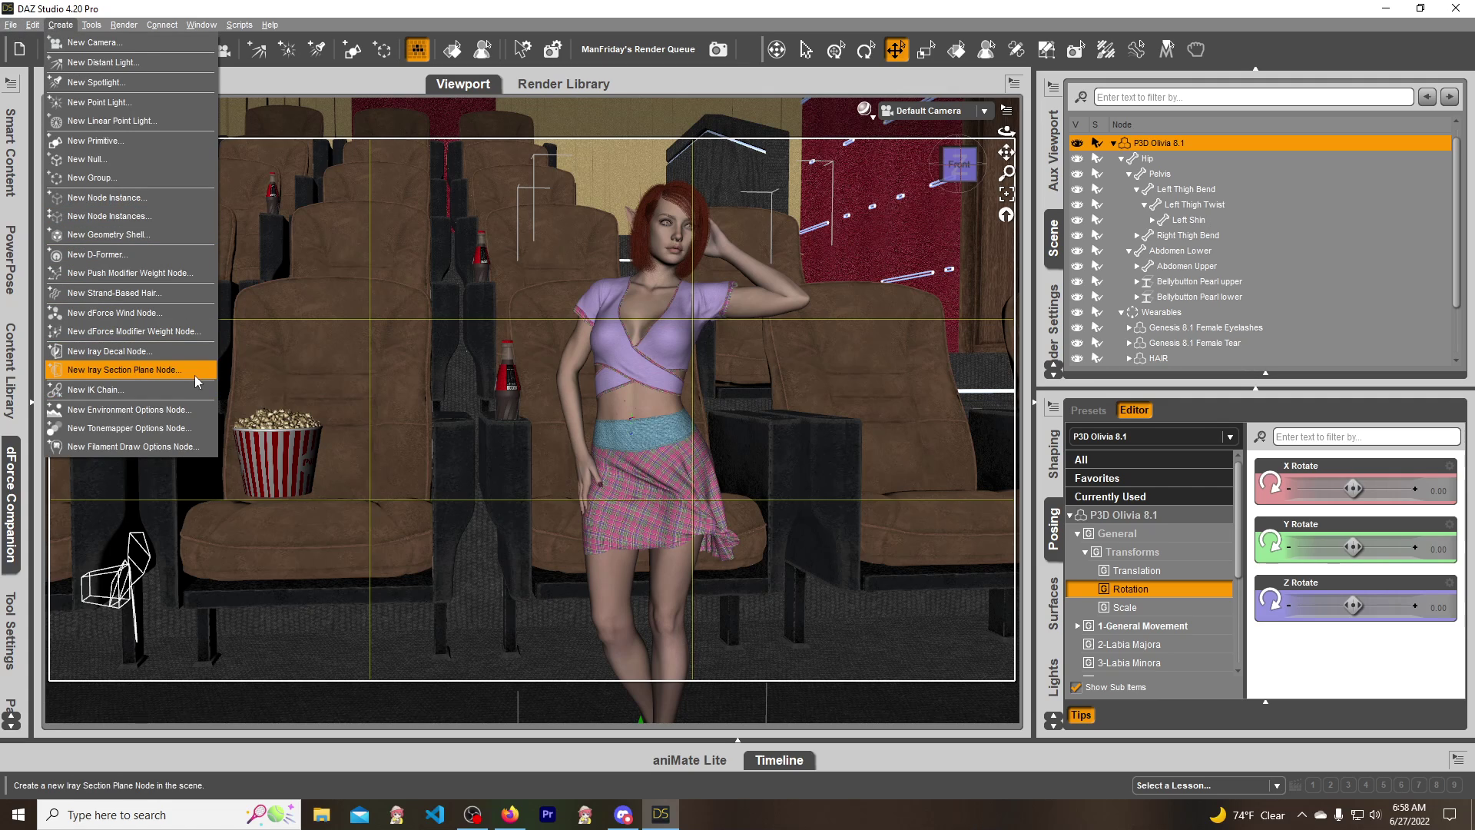
{"action": "left_click", "coordinate": [123, 315]}
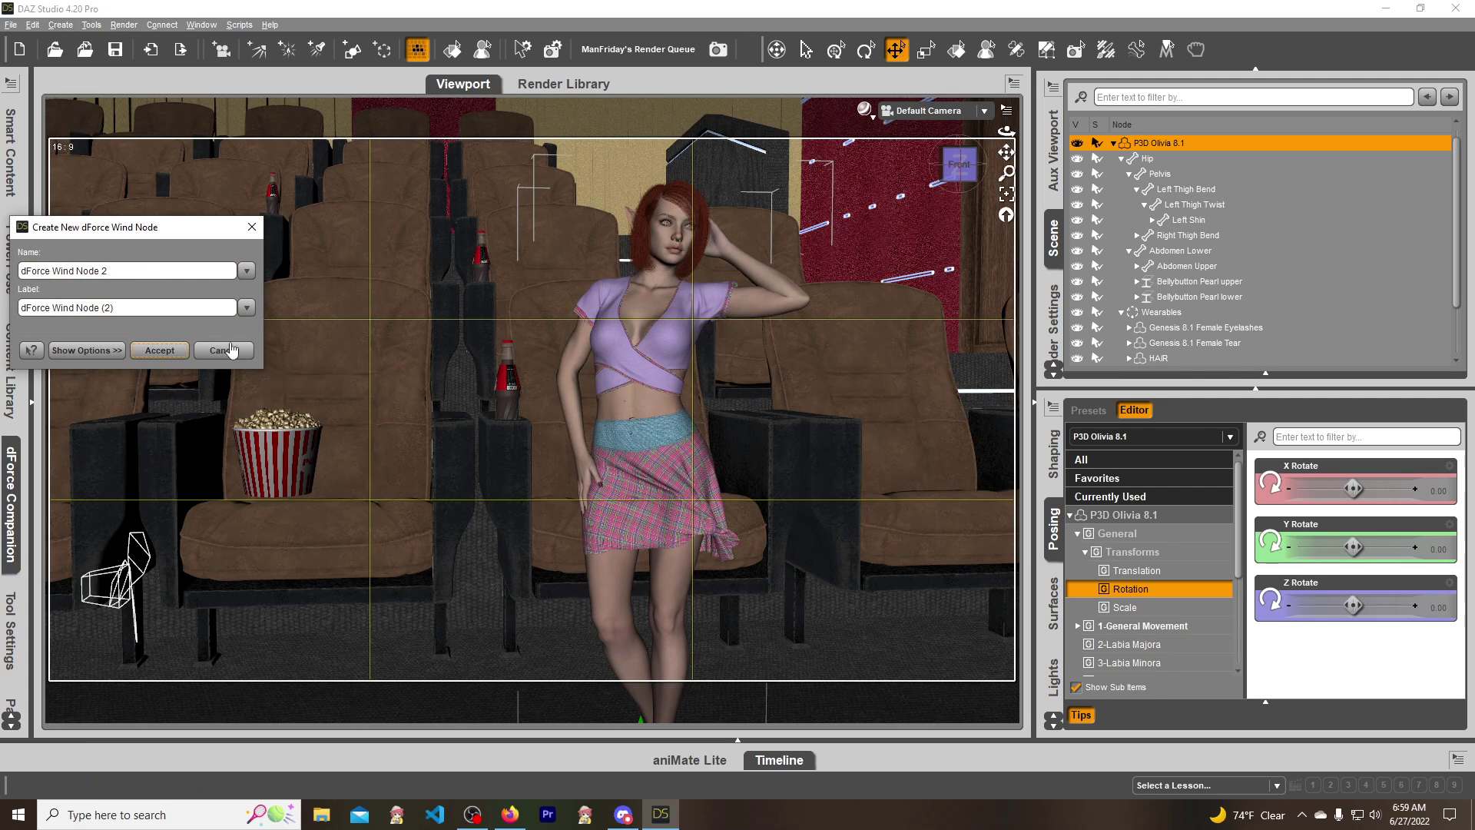
{"action": "left_click", "coordinate": [160, 350]}
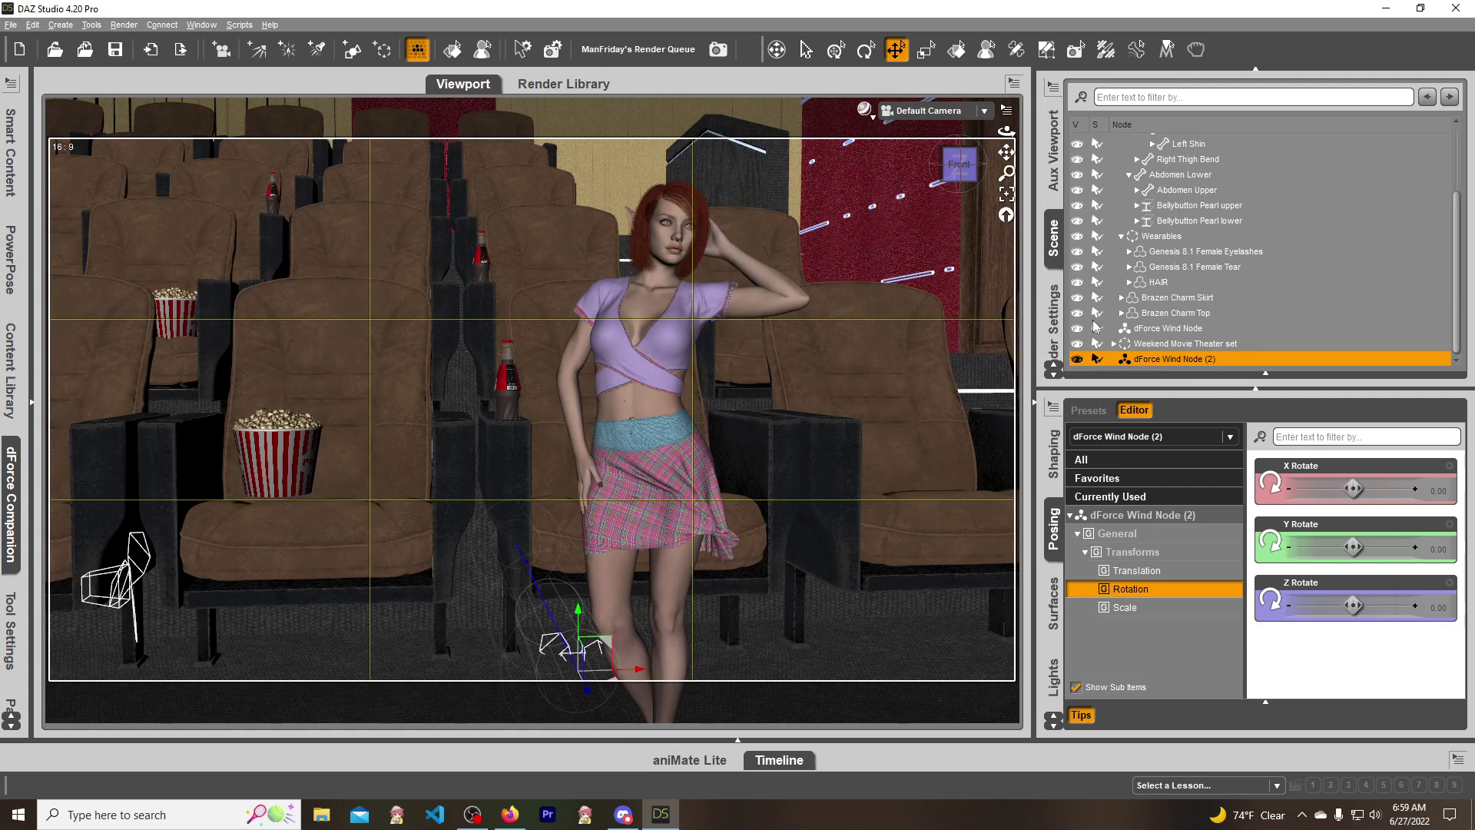
{"action": "key", "text": "Delete"}
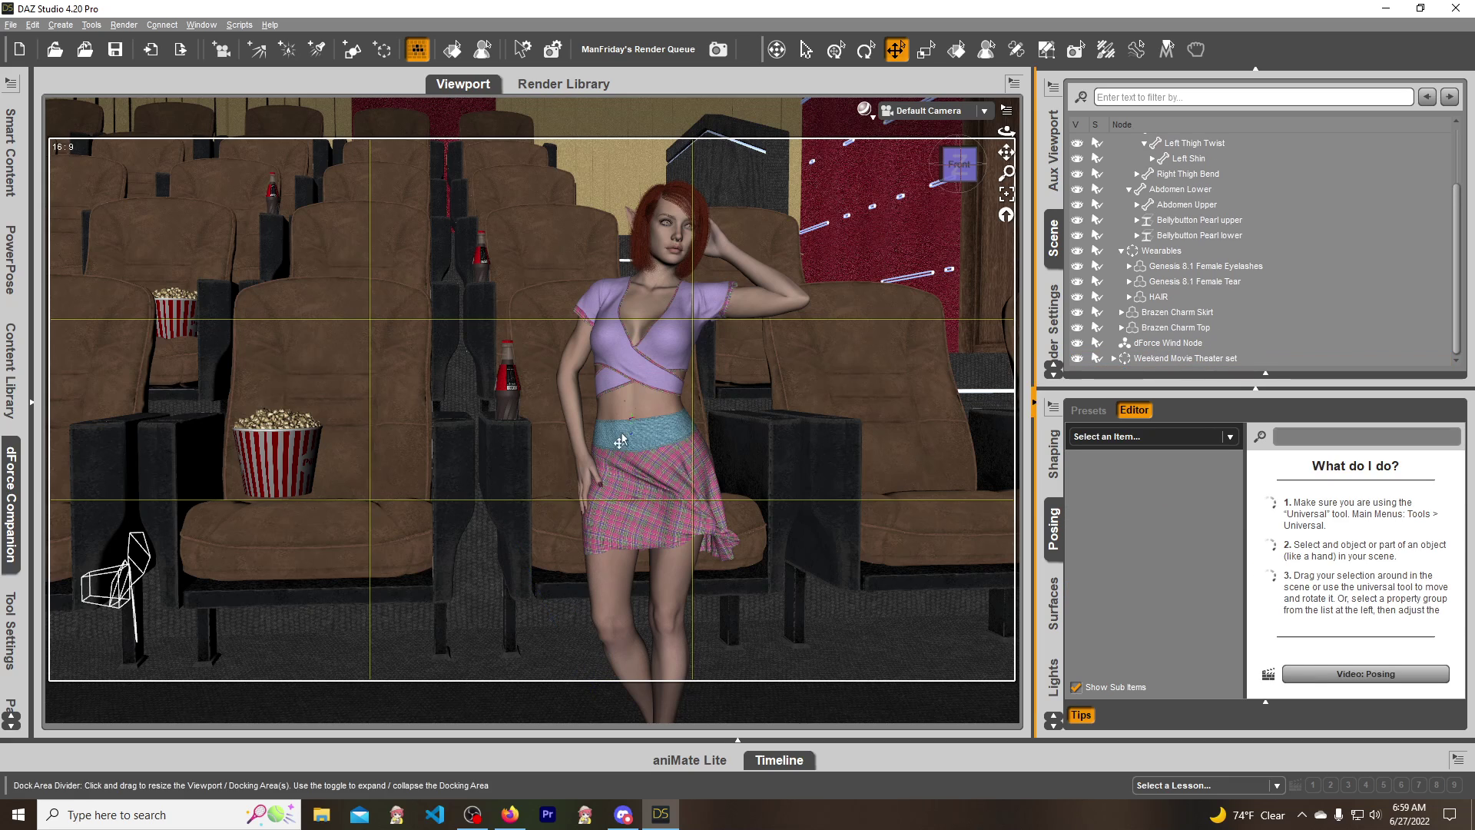
{"action": "left_click", "coordinate": [143, 557]}
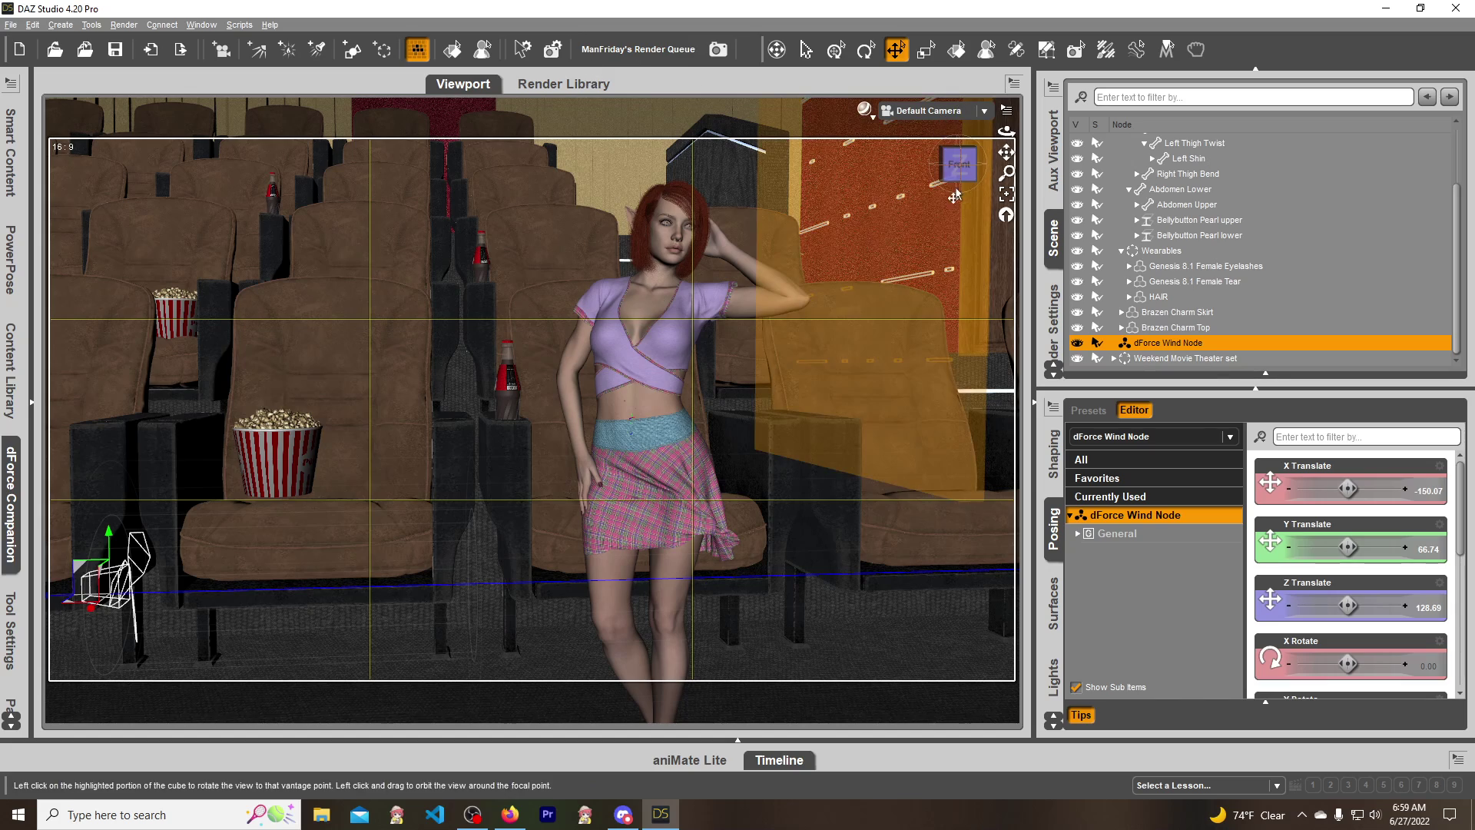
- Switch to the front view and make WMT Floor unselectable in the viewport
{"action": "left_click", "coordinate": [953, 160]}
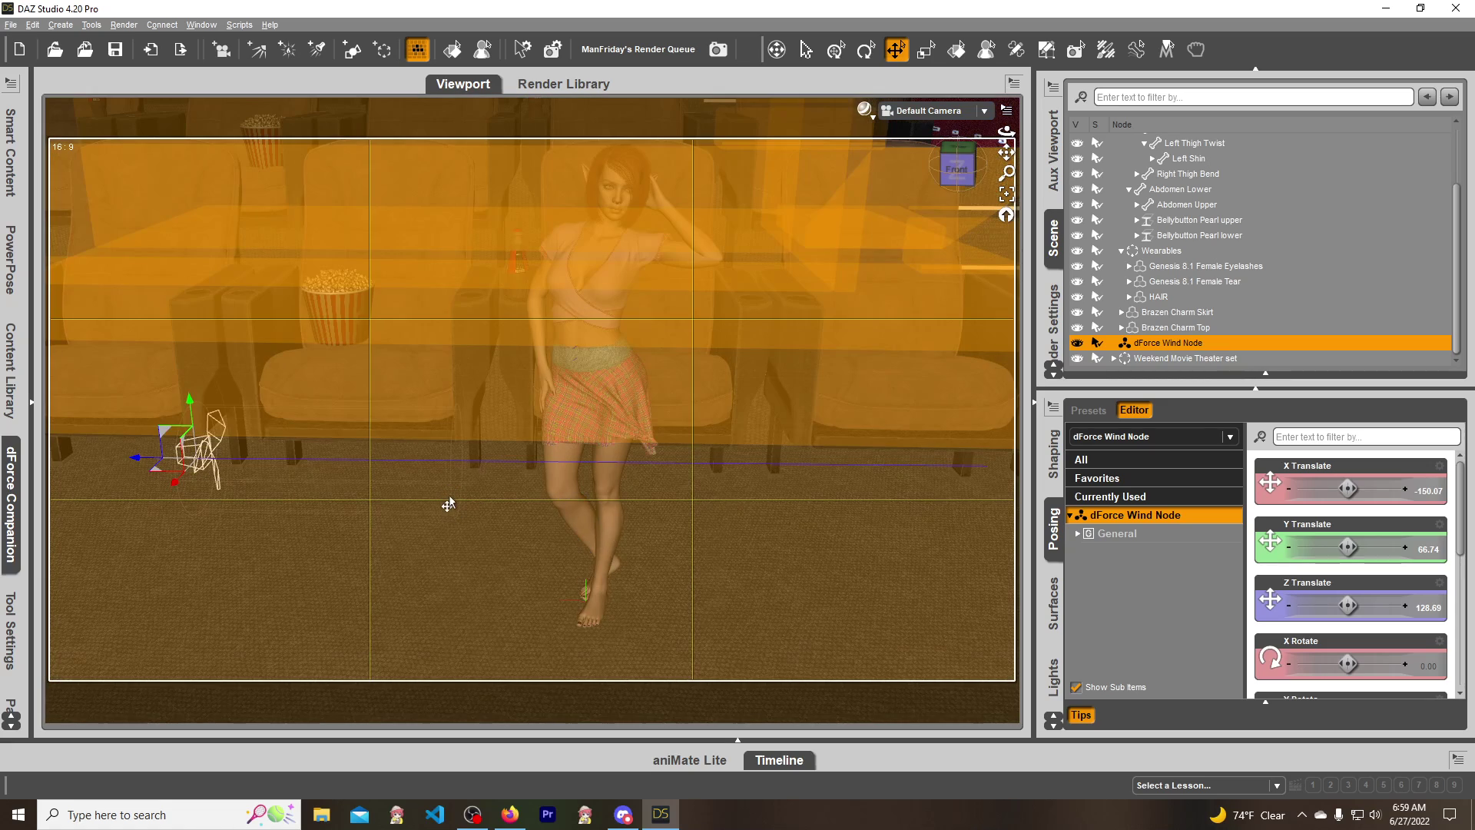
{"action": "left_click", "coordinate": [449, 501]}
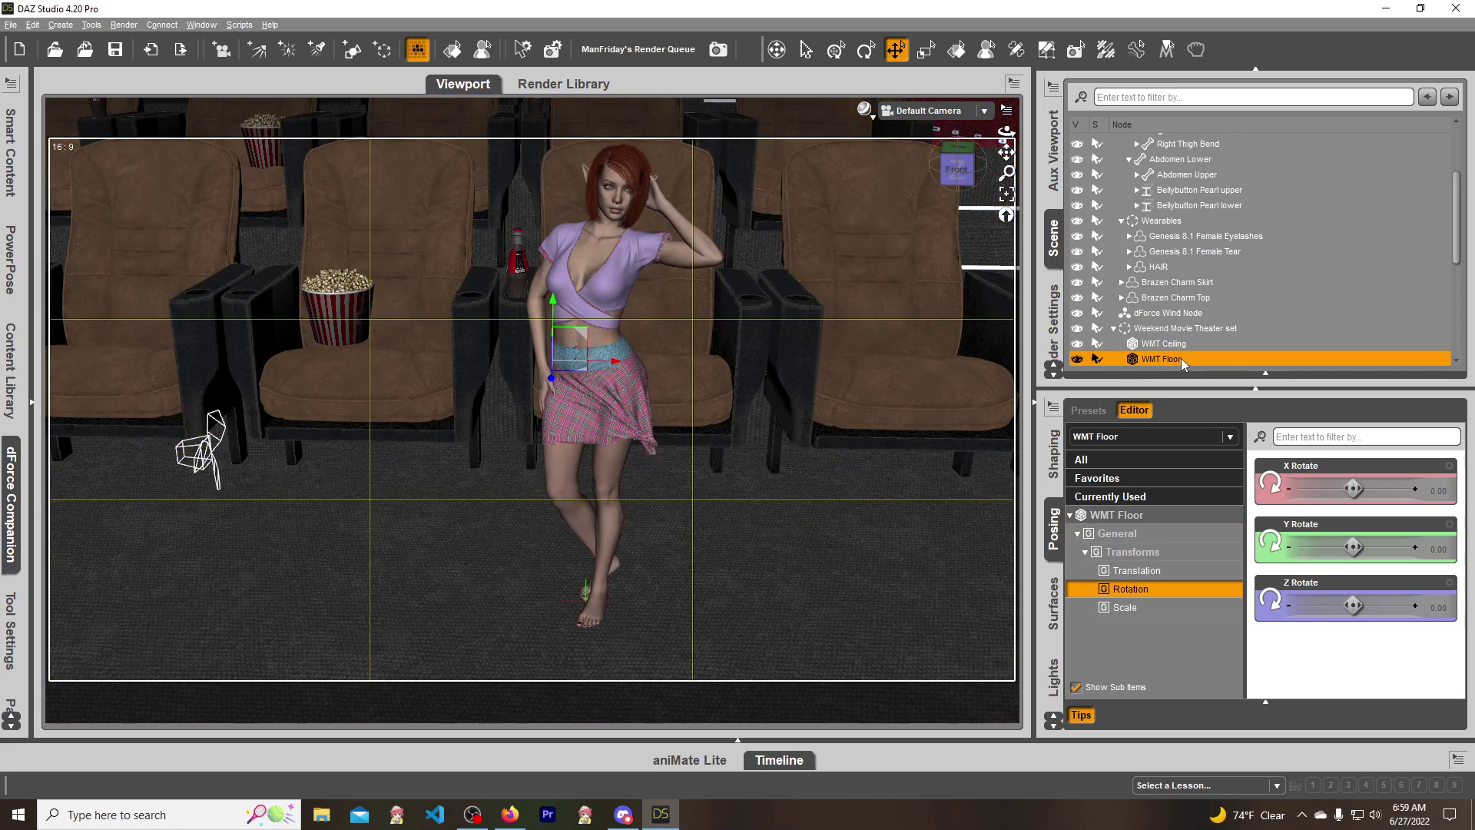
{"action": "left_click", "coordinate": [1098, 359]}
- Reselect the dForce Wind Node and reframe the view lower on the figure and floor
{"action": "left_click", "coordinate": [211, 468]}
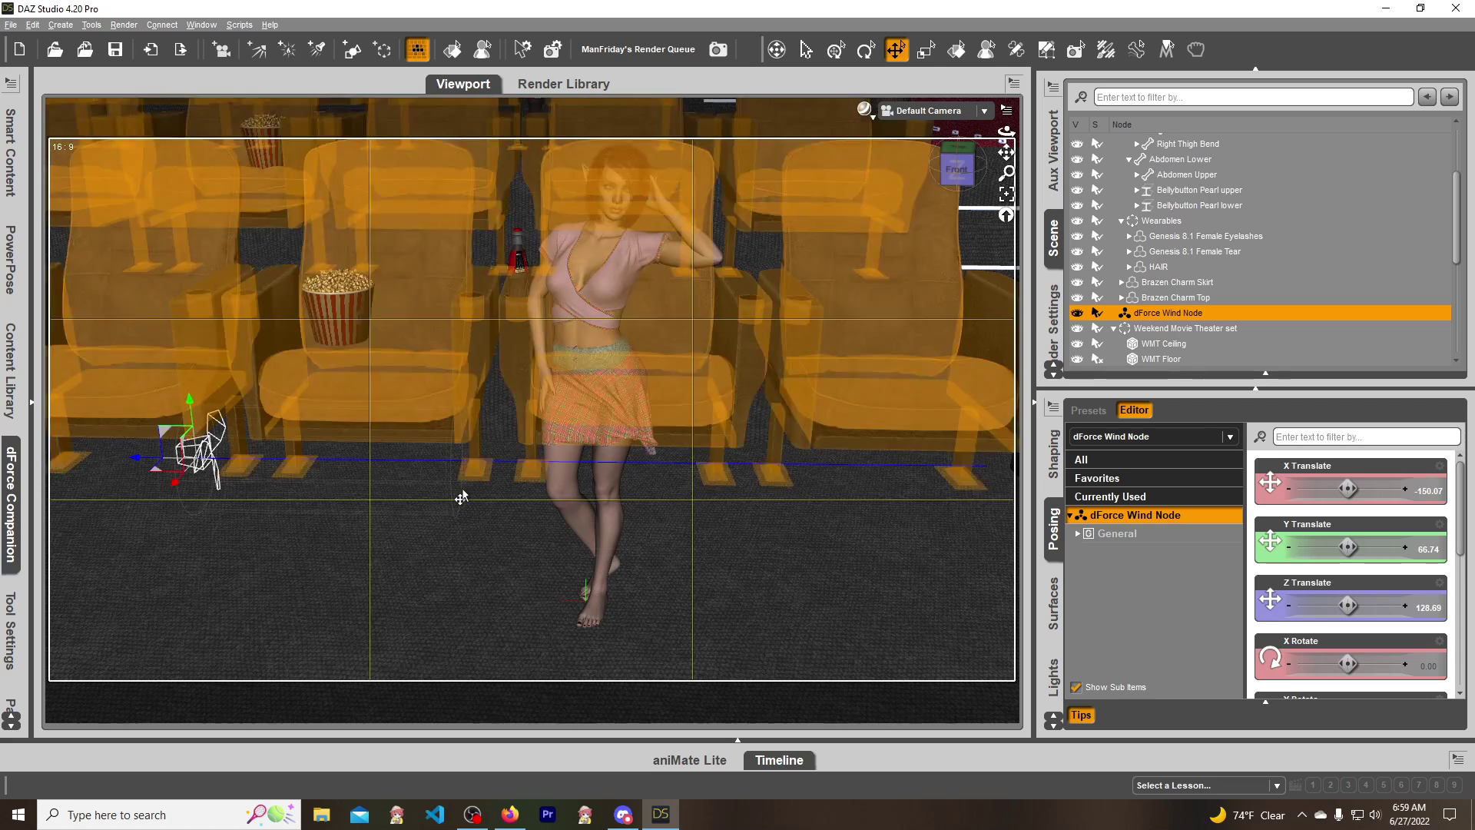
{"action": "left_click", "coordinate": [447, 401]}
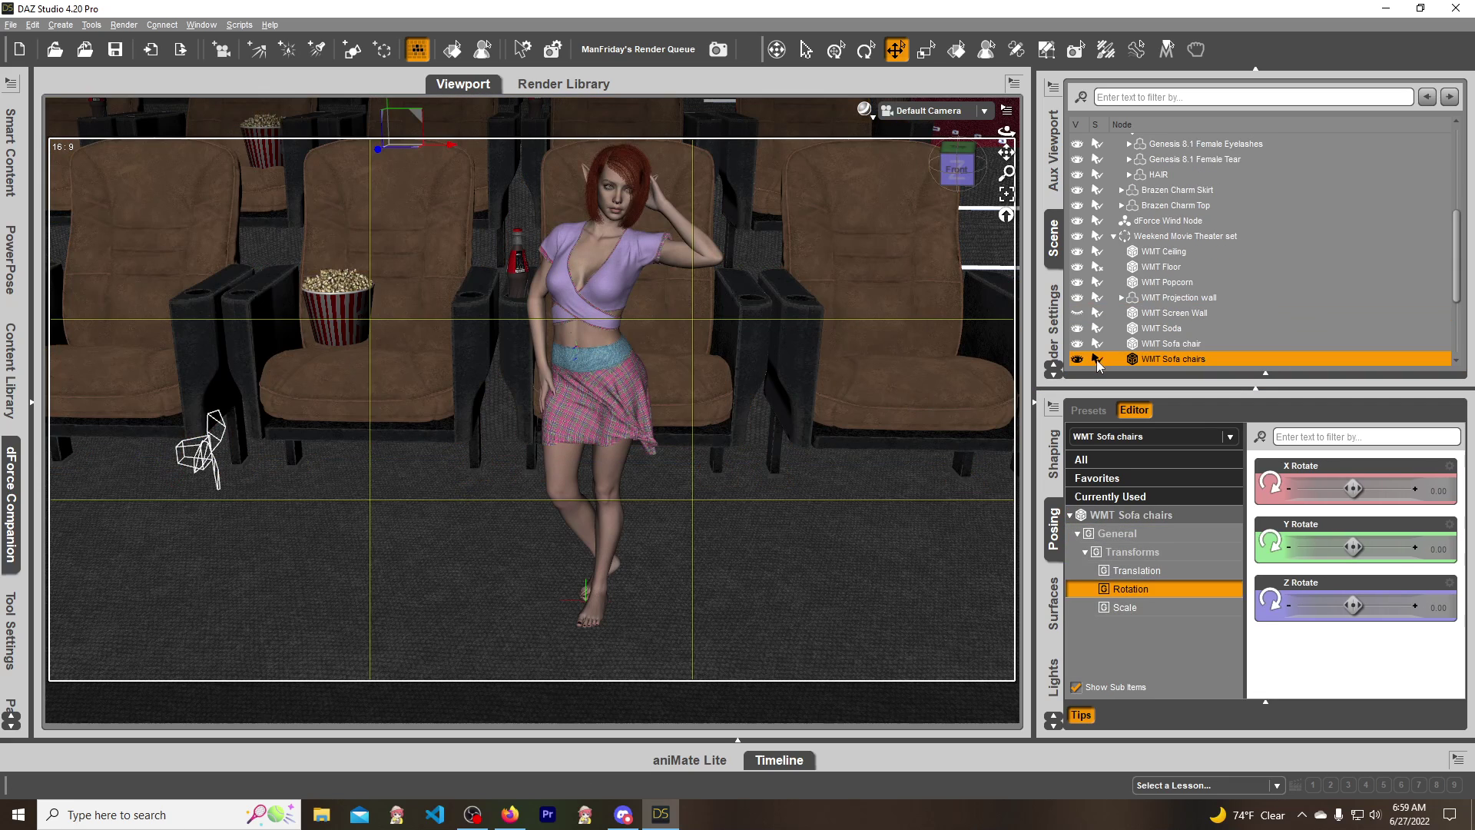
{"action": "left_click", "coordinate": [208, 457]}
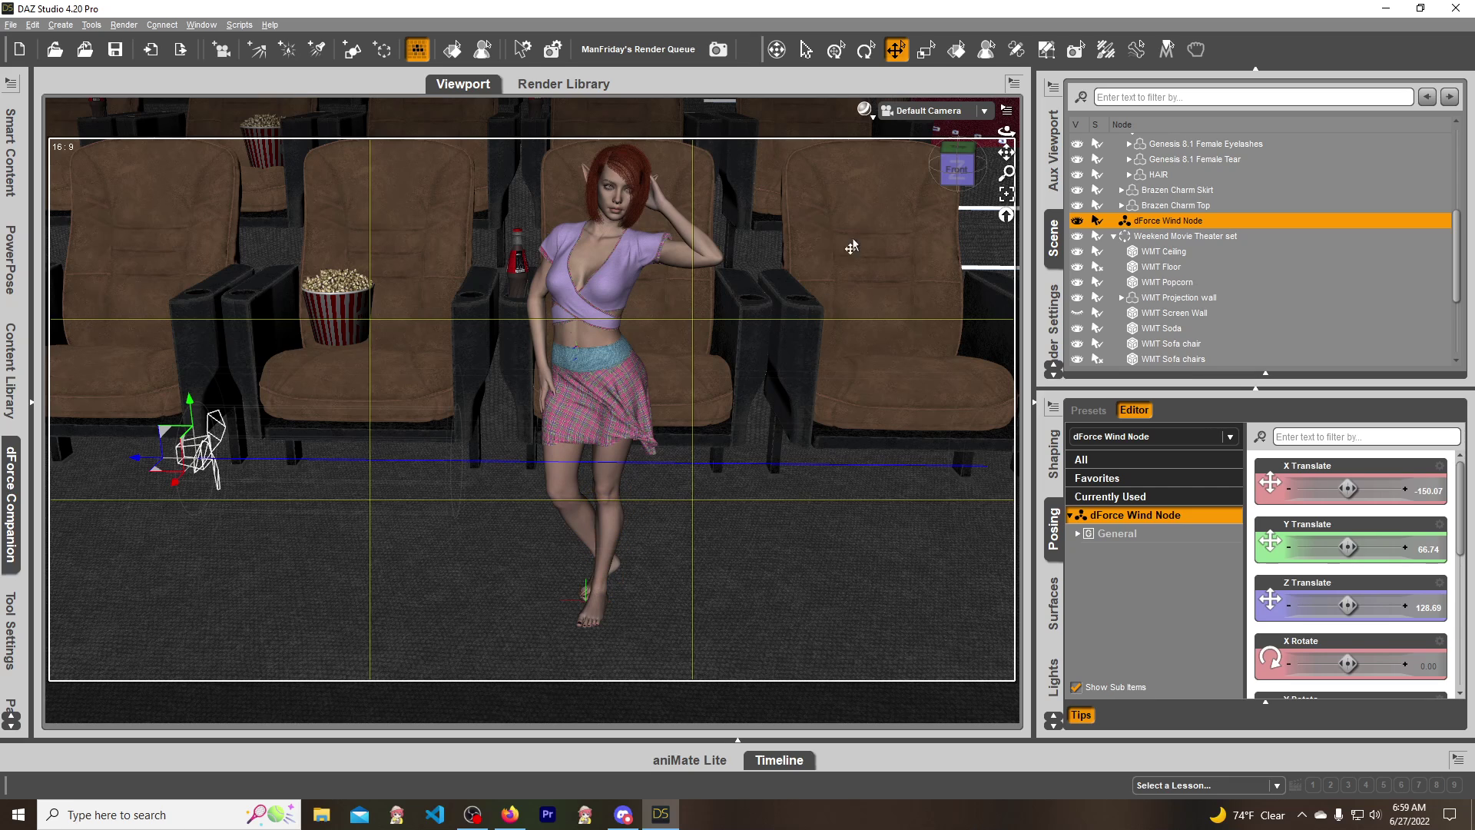
{"action": "left_click_drag", "start_coordinate": [957, 170], "coordinate": [989, 173]}
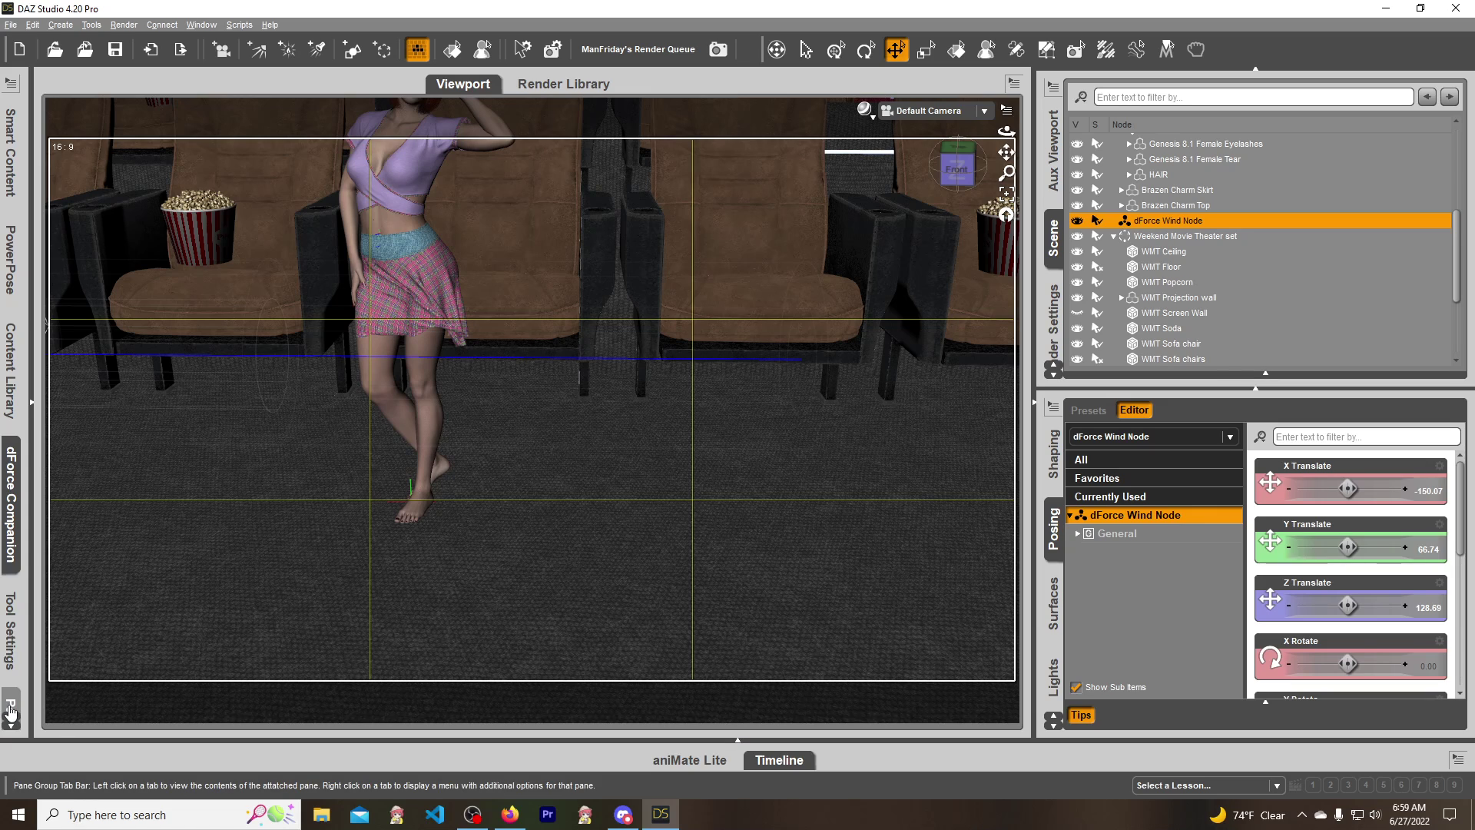
- Show the Wind parameters and try Diameter and Diameter Falloff, reverting them to 43.34 and 15.00
{"action": "left_click", "coordinate": [10, 711]}
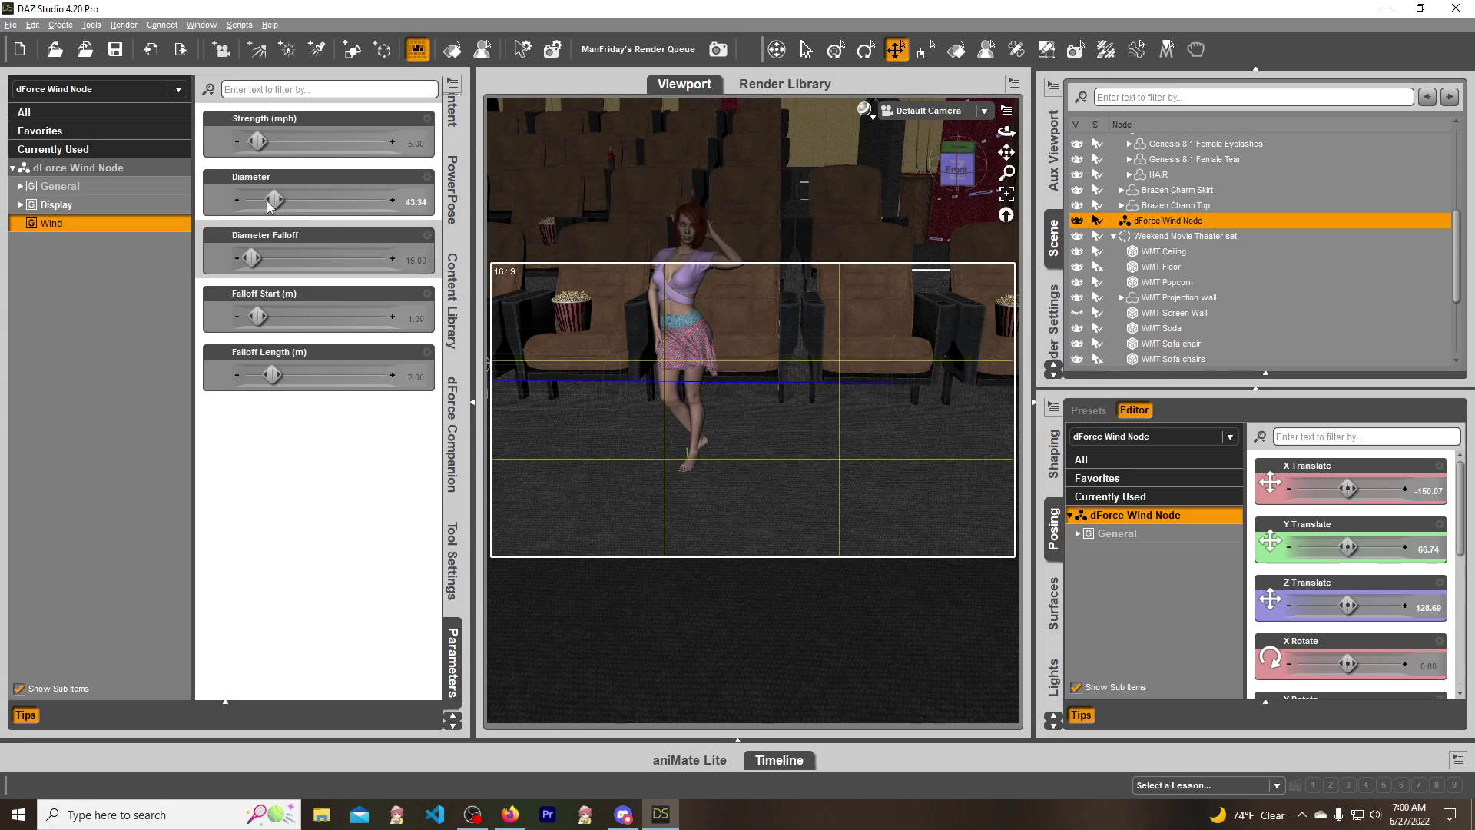
{"action": "left_click_drag", "start_coordinate": [275, 201], "coordinate": [354, 204]}
{"action": "key", "text": "ctrl+z"}
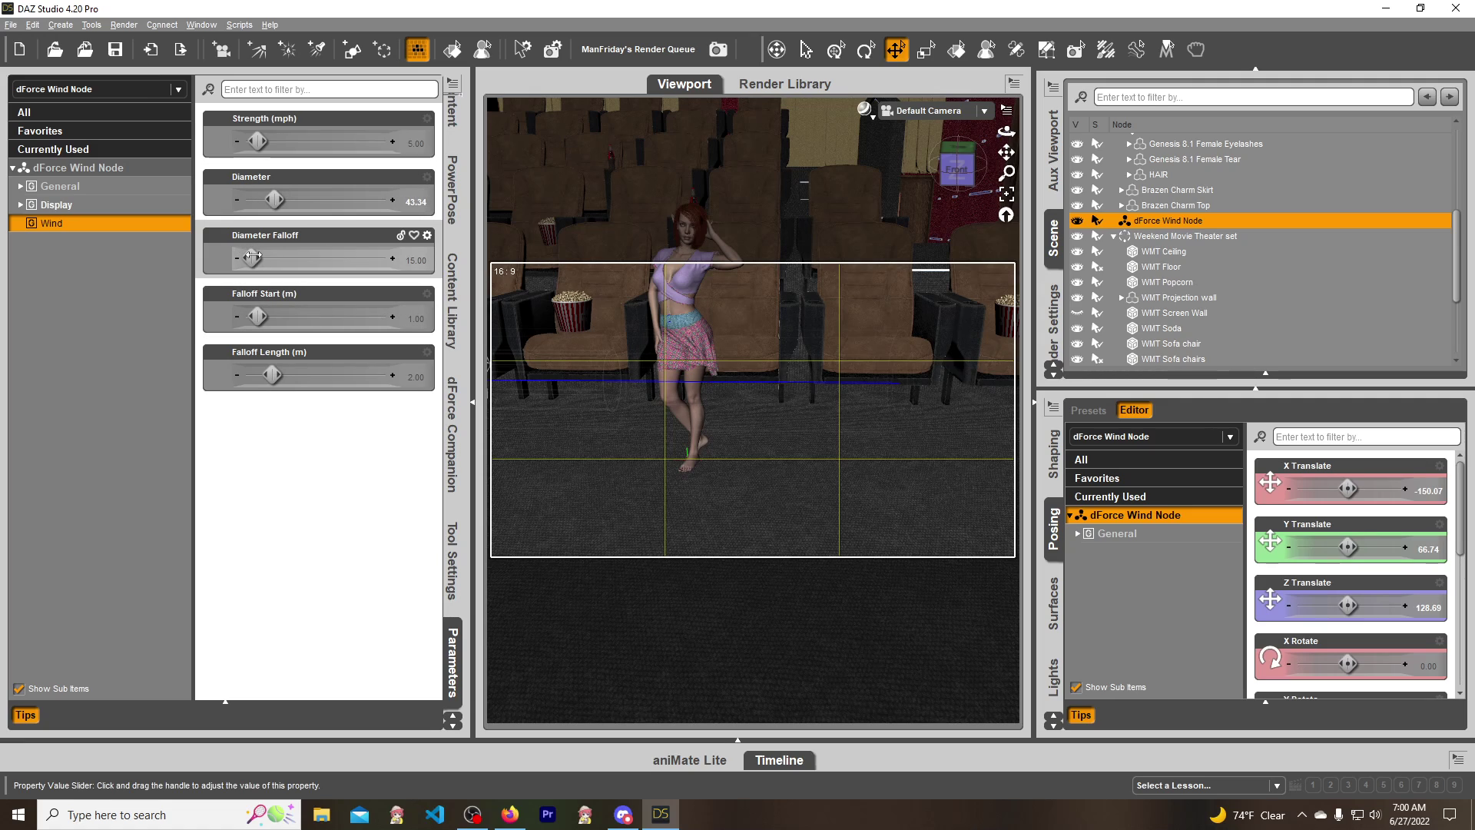
{"action": "left_click_drag", "start_coordinate": [253, 256], "coordinate": [310, 258]}
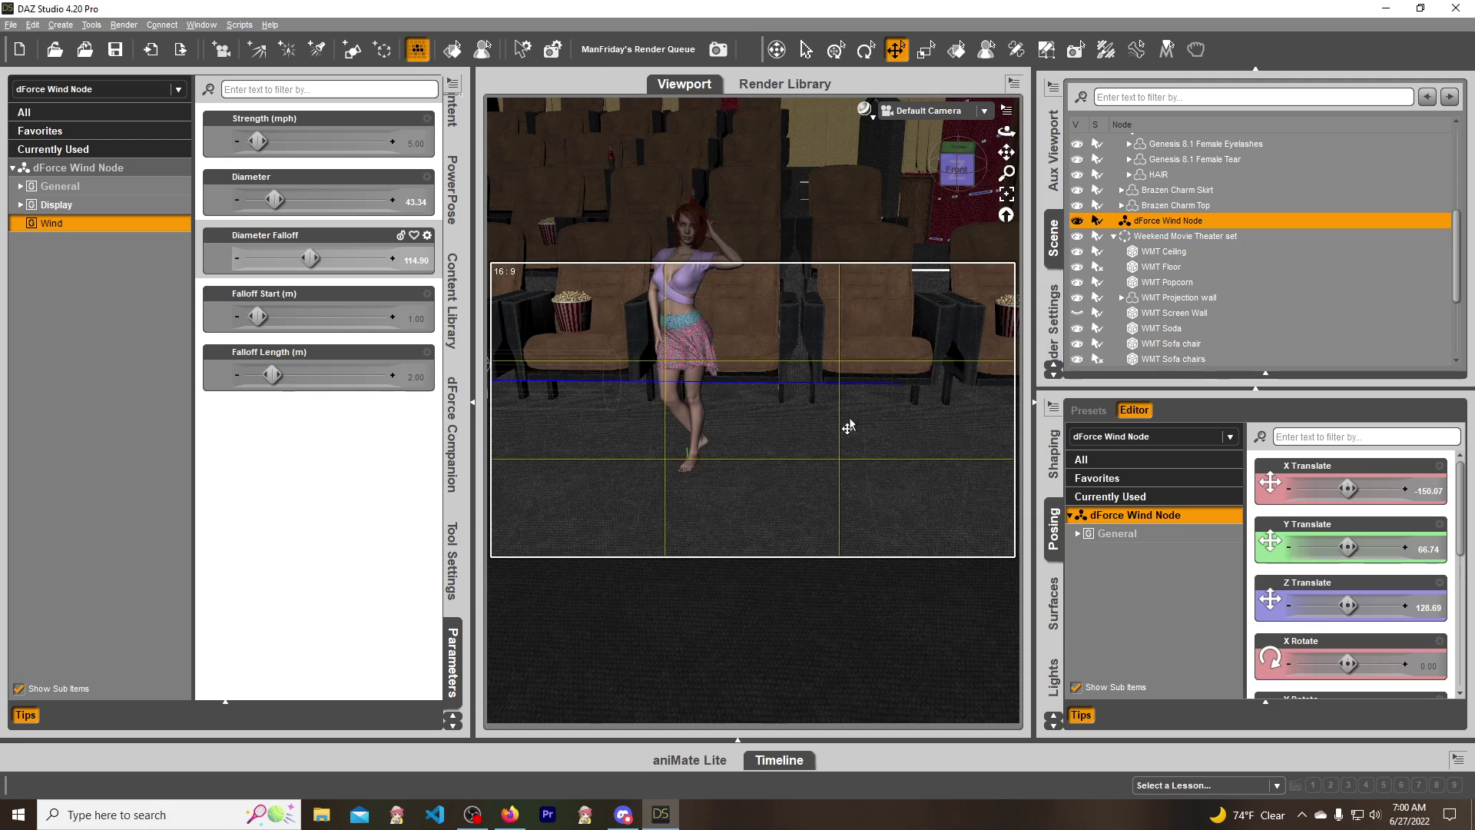
{"action": "key", "text": "ctrl+z"}
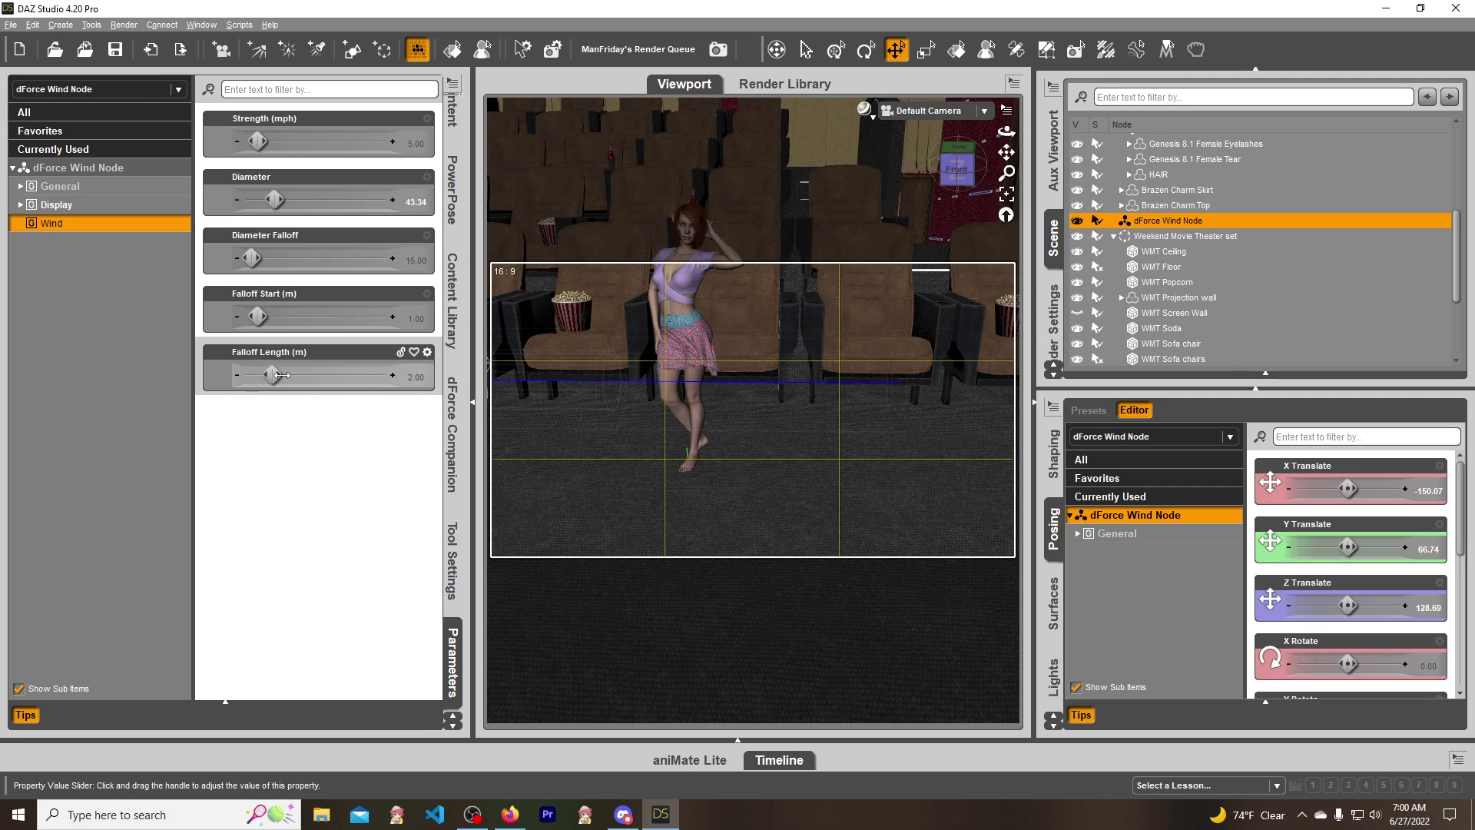
- Try Falloff Length and Falloff Start, returning them to 2.00 m and 1.00
{"action": "left_click_drag", "start_coordinate": [279, 375], "coordinate": [285, 375]}
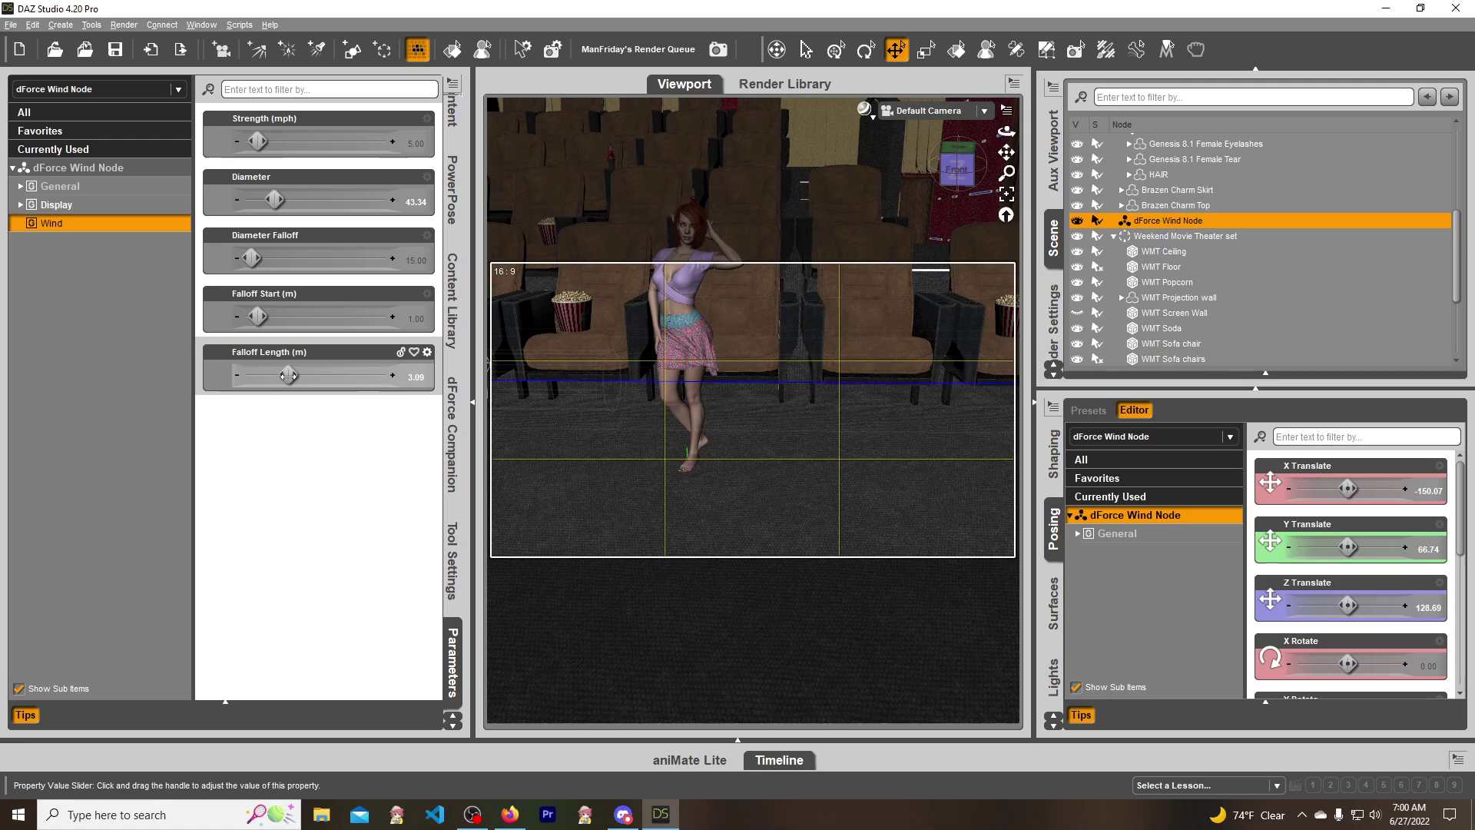
{"action": "left_click_drag", "start_coordinate": [289, 375], "coordinate": [272, 375]}
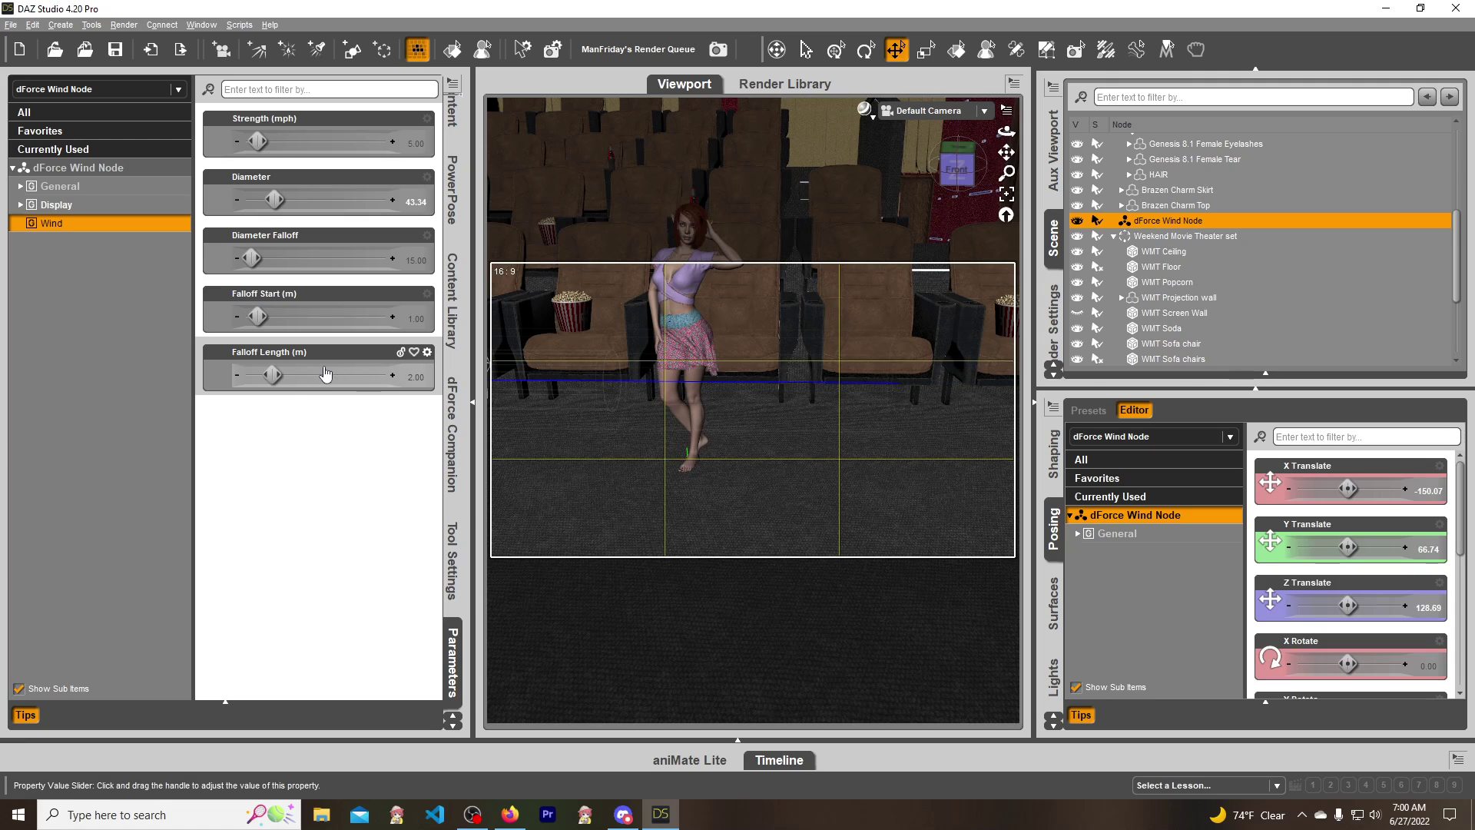
{"action": "left_click_drag", "start_coordinate": [258, 317], "coordinate": [273, 326]}
{"action": "key", "text": "ctrl+z"}
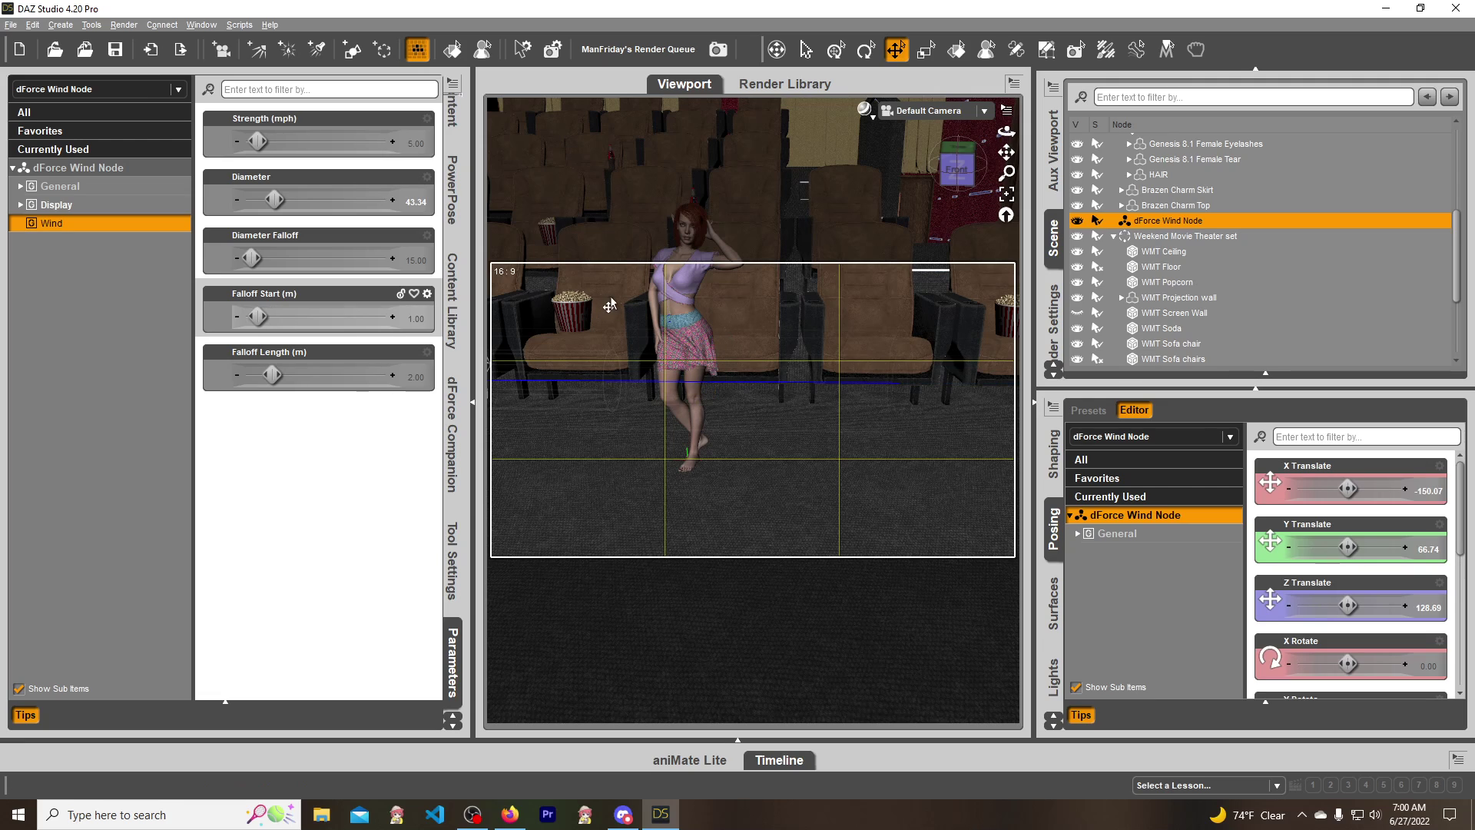
- Undo trial changes, widen the wind node's Diameter to 53.93, and view the scene from the front
{"action": "left_click_drag", "start_coordinate": [957, 165], "coordinate": [961, 163]}
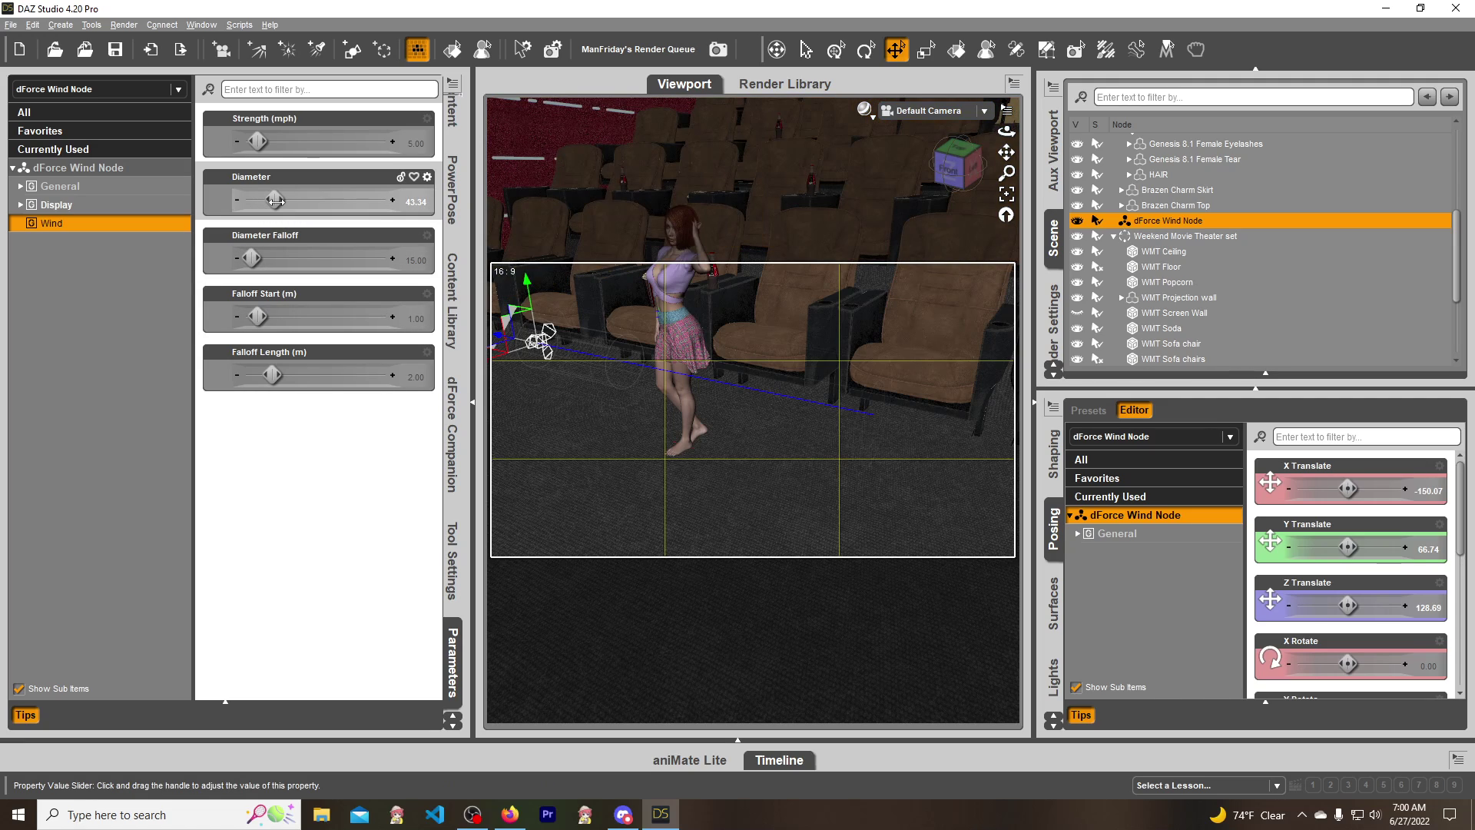
{"action": "left_click_drag", "start_coordinate": [276, 201], "coordinate": [294, 201]}
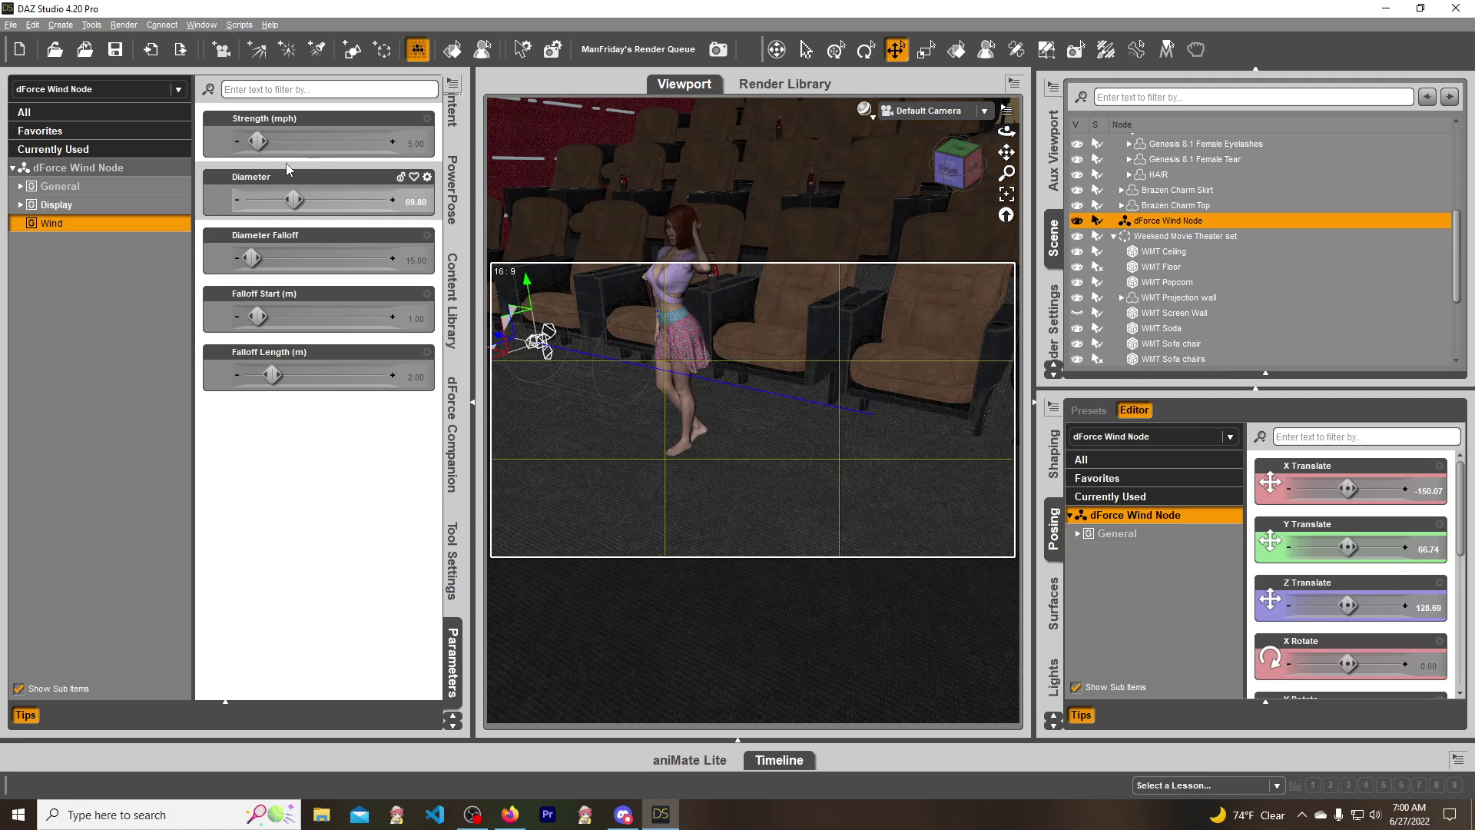
{"action": "key", "text": "ctrl+z"}
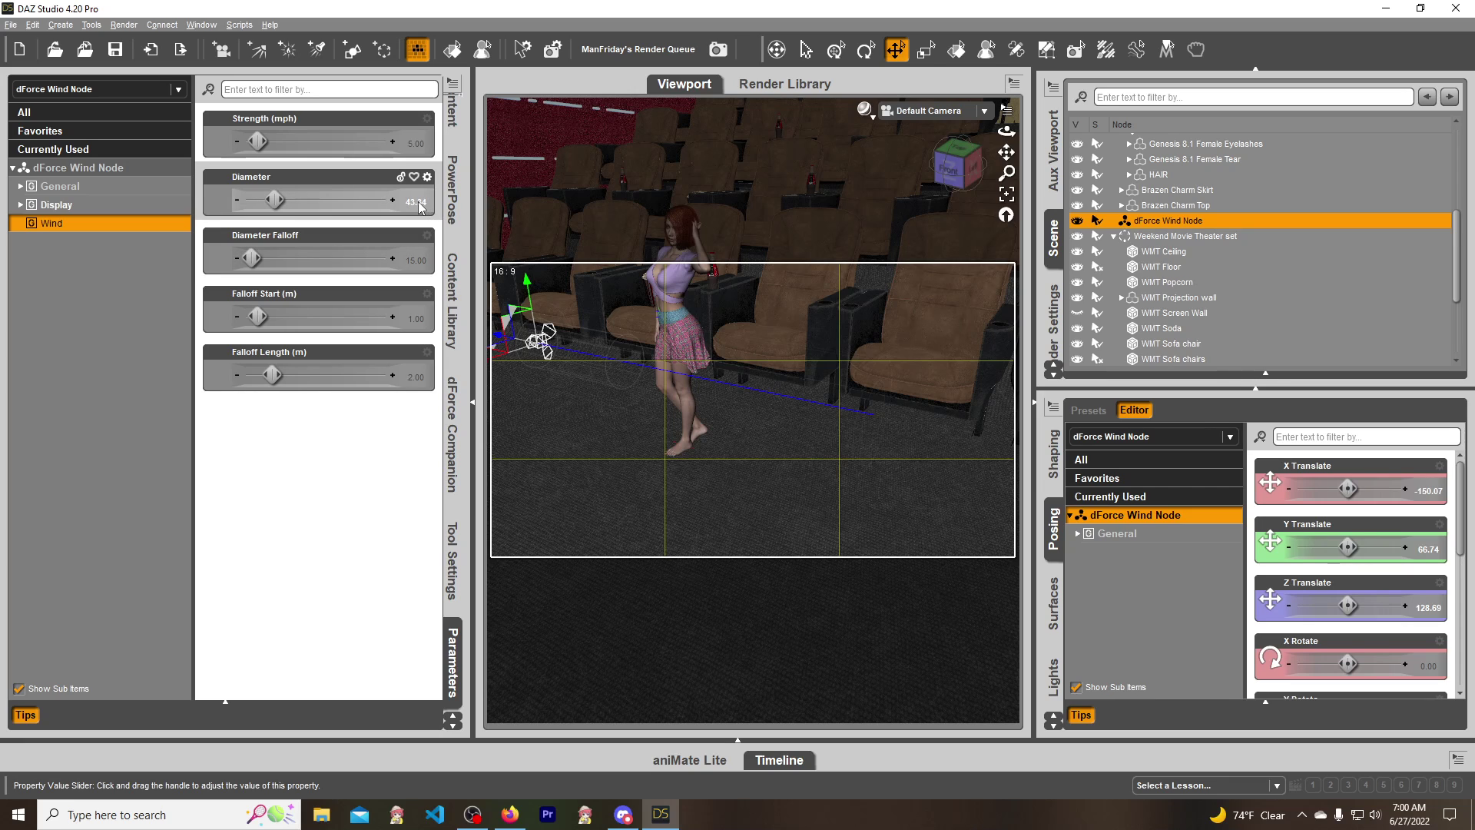
{"action": "key", "text": "ctrl+z"}
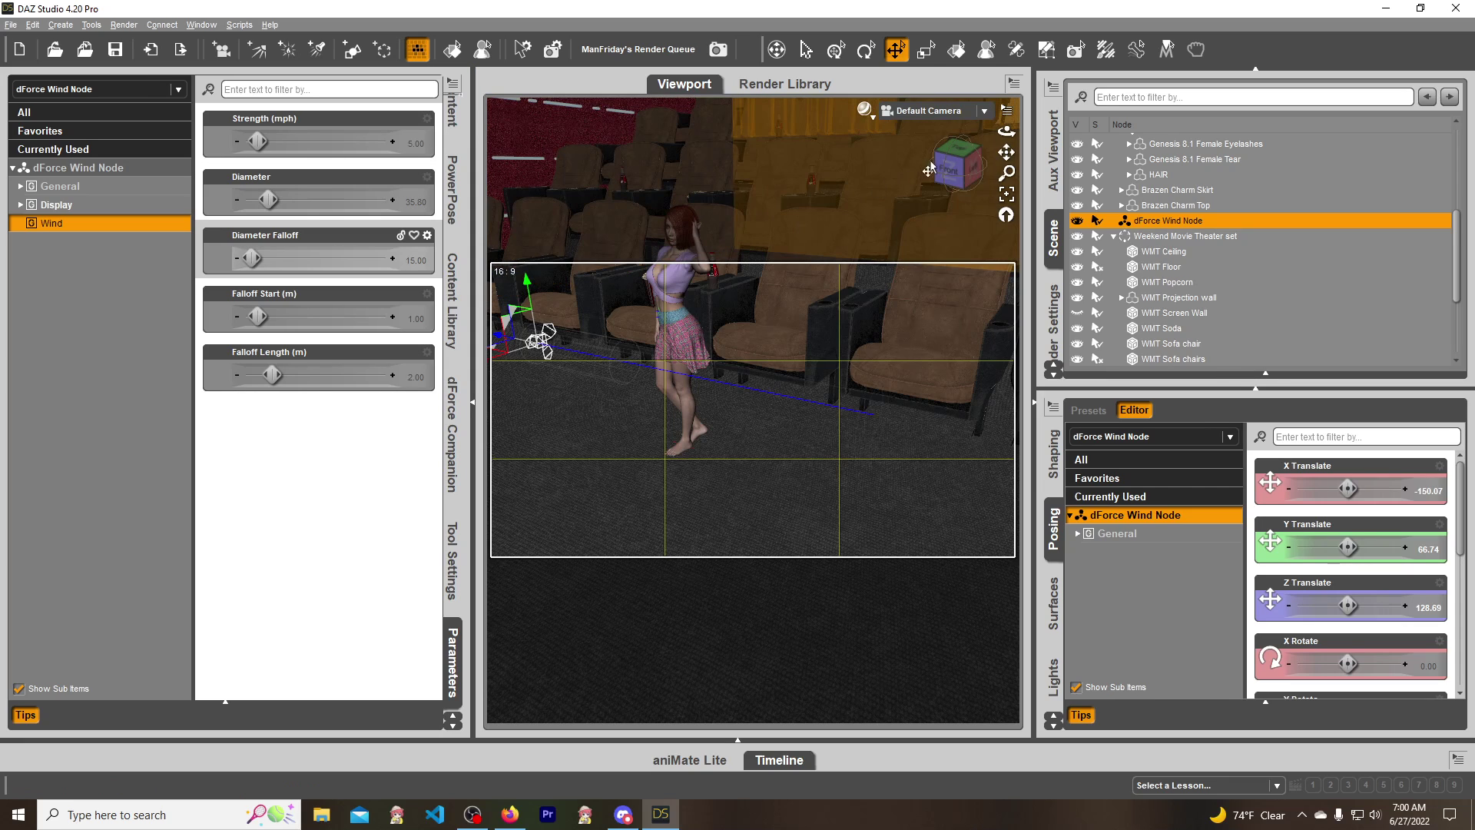
{"action": "key", "text": "ctrl+z"}
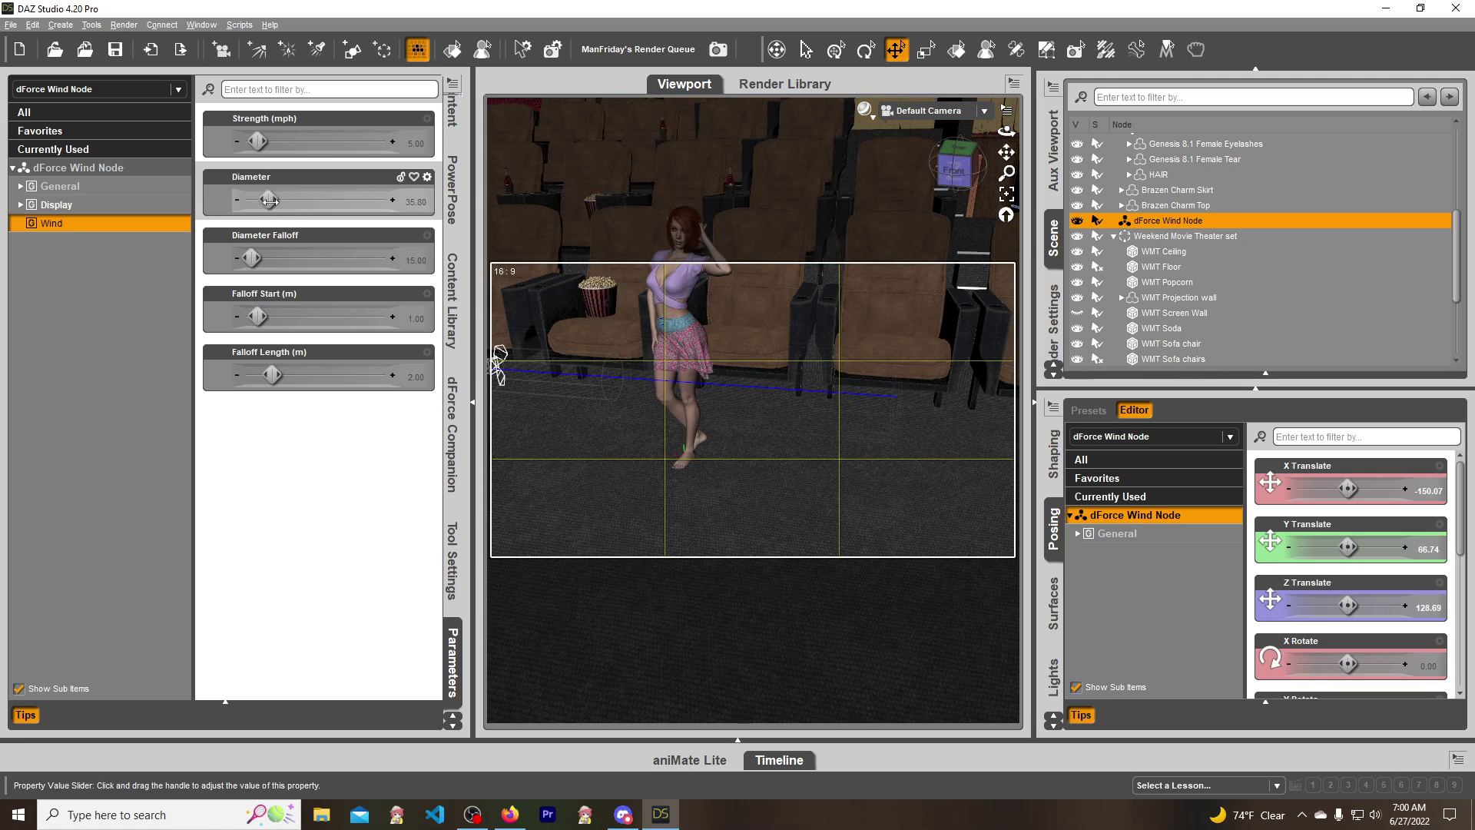
{"action": "left_click_drag", "start_coordinate": [270, 201], "coordinate": [283, 201]}
{"action": "mouse_move", "coordinate": [286, 202]}
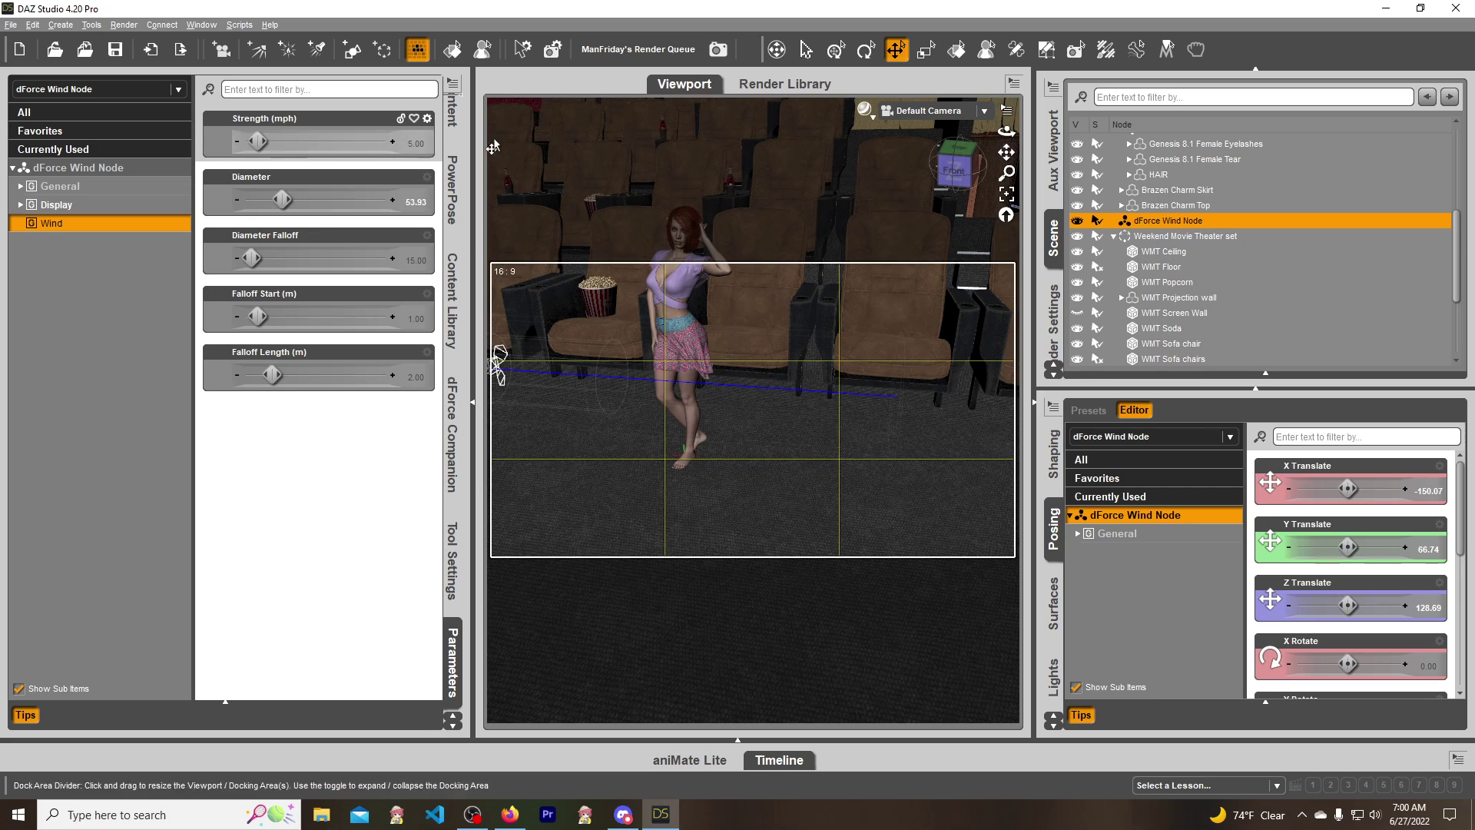
{"action": "left_click", "coordinate": [951, 173]}
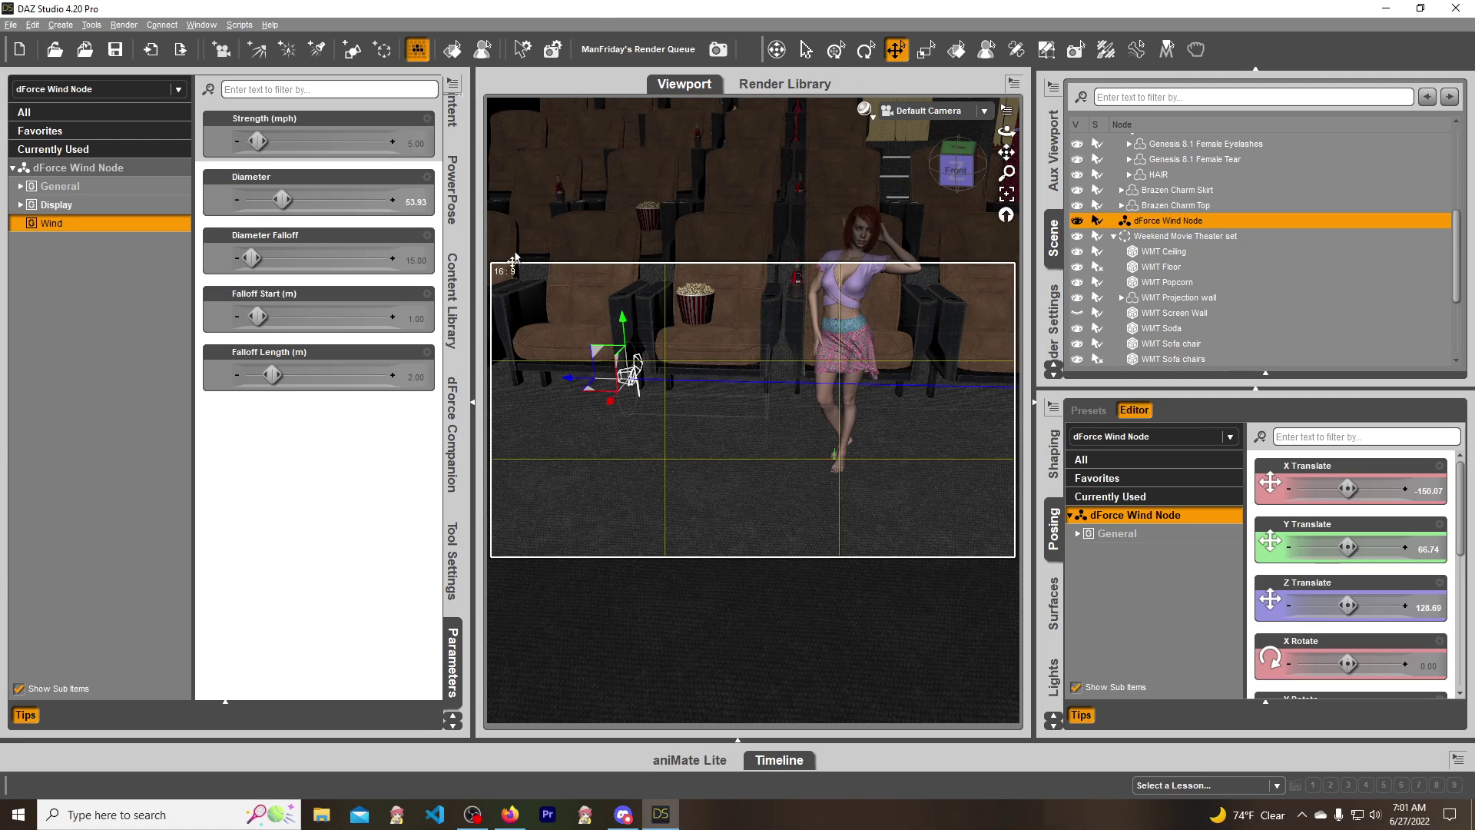
- In dForce Companion, check only the Brazen Charm Skirt and start its simulation
{"action": "left_click", "coordinate": [453, 430]}
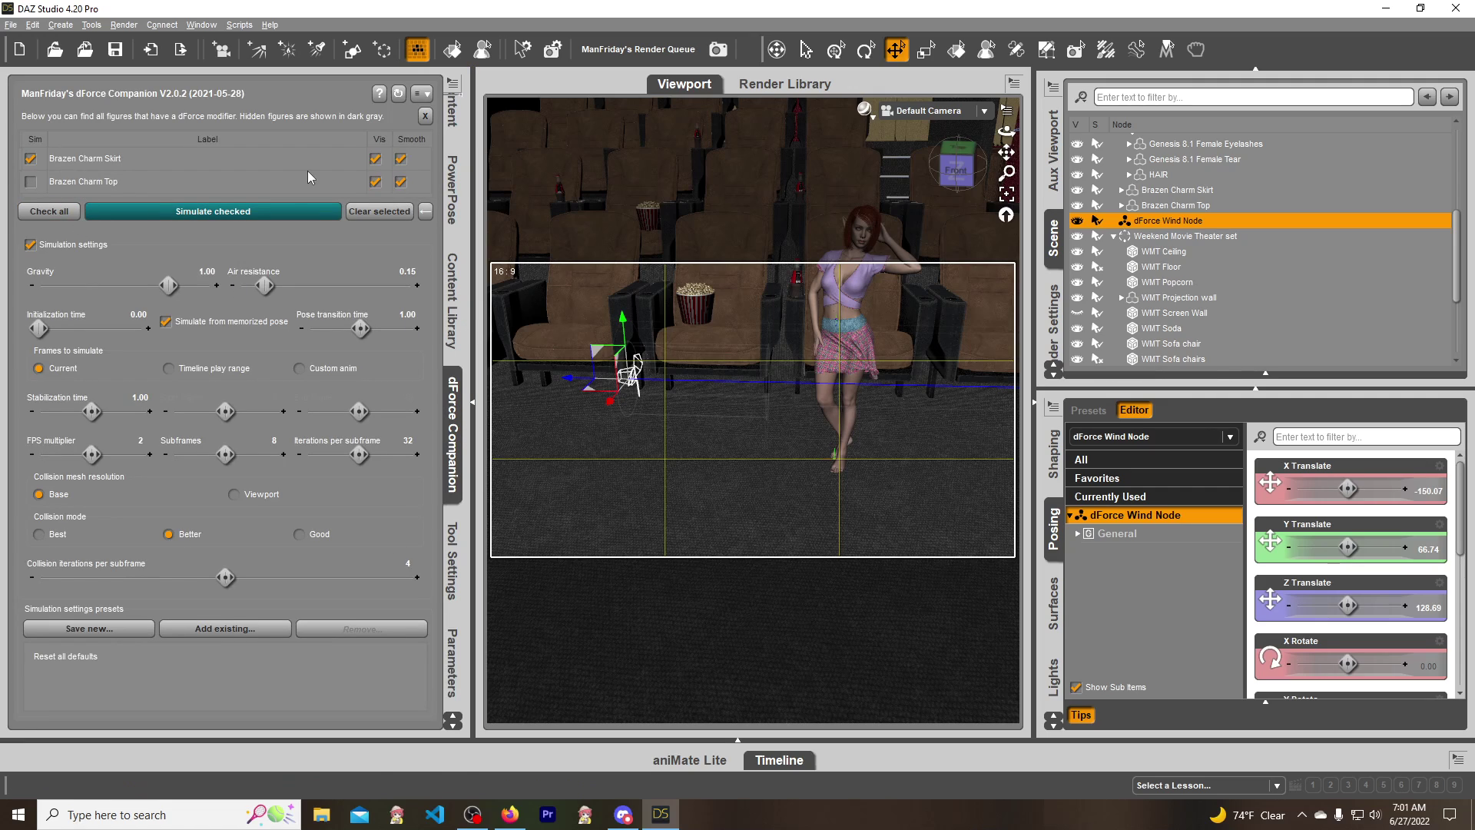
{"action": "left_click", "coordinate": [120, 160]}
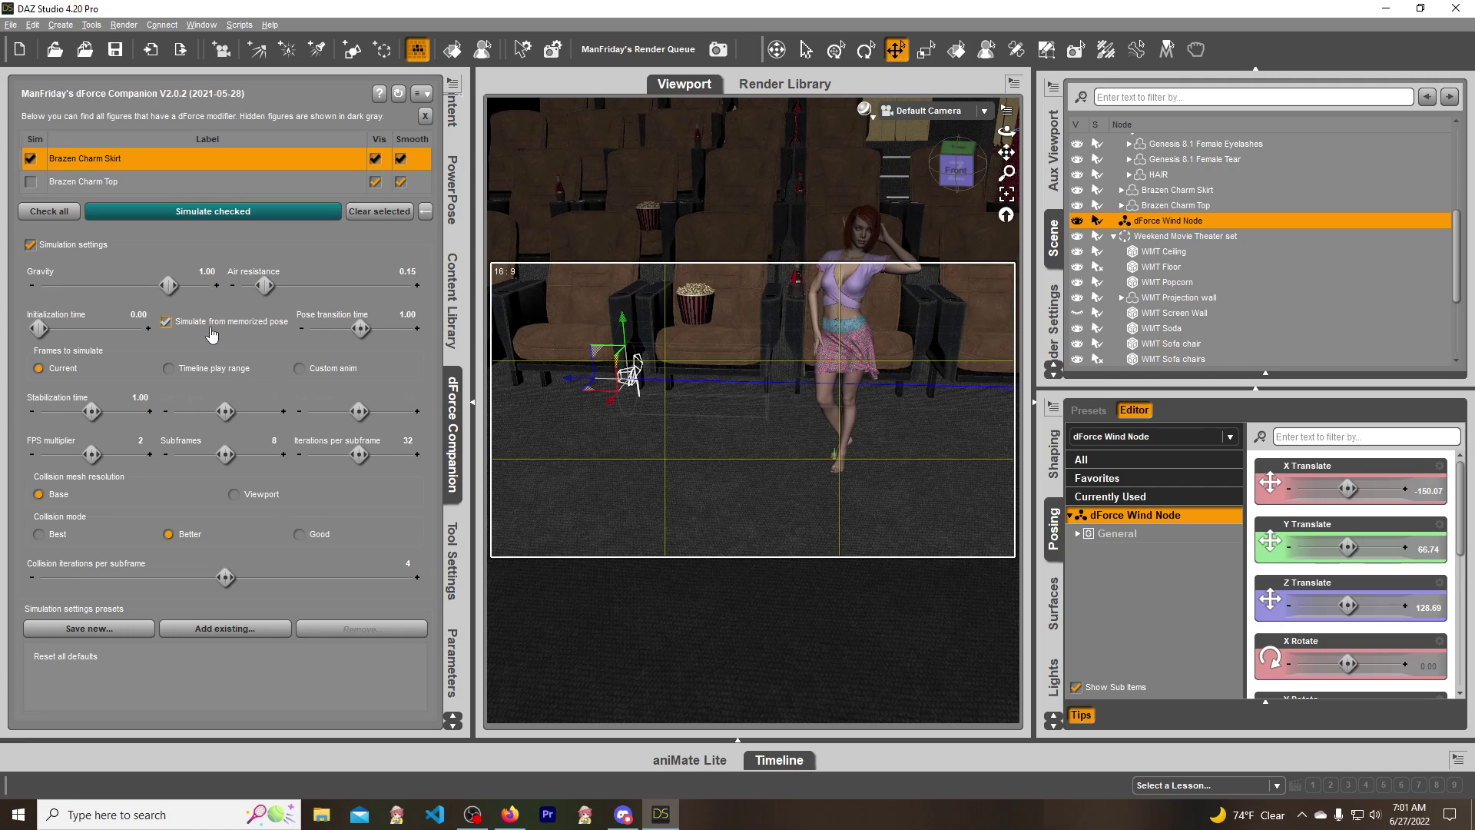
{"action": "mouse_move", "coordinate": [233, 336]}
{"action": "mouse_move", "coordinate": [415, 301]}
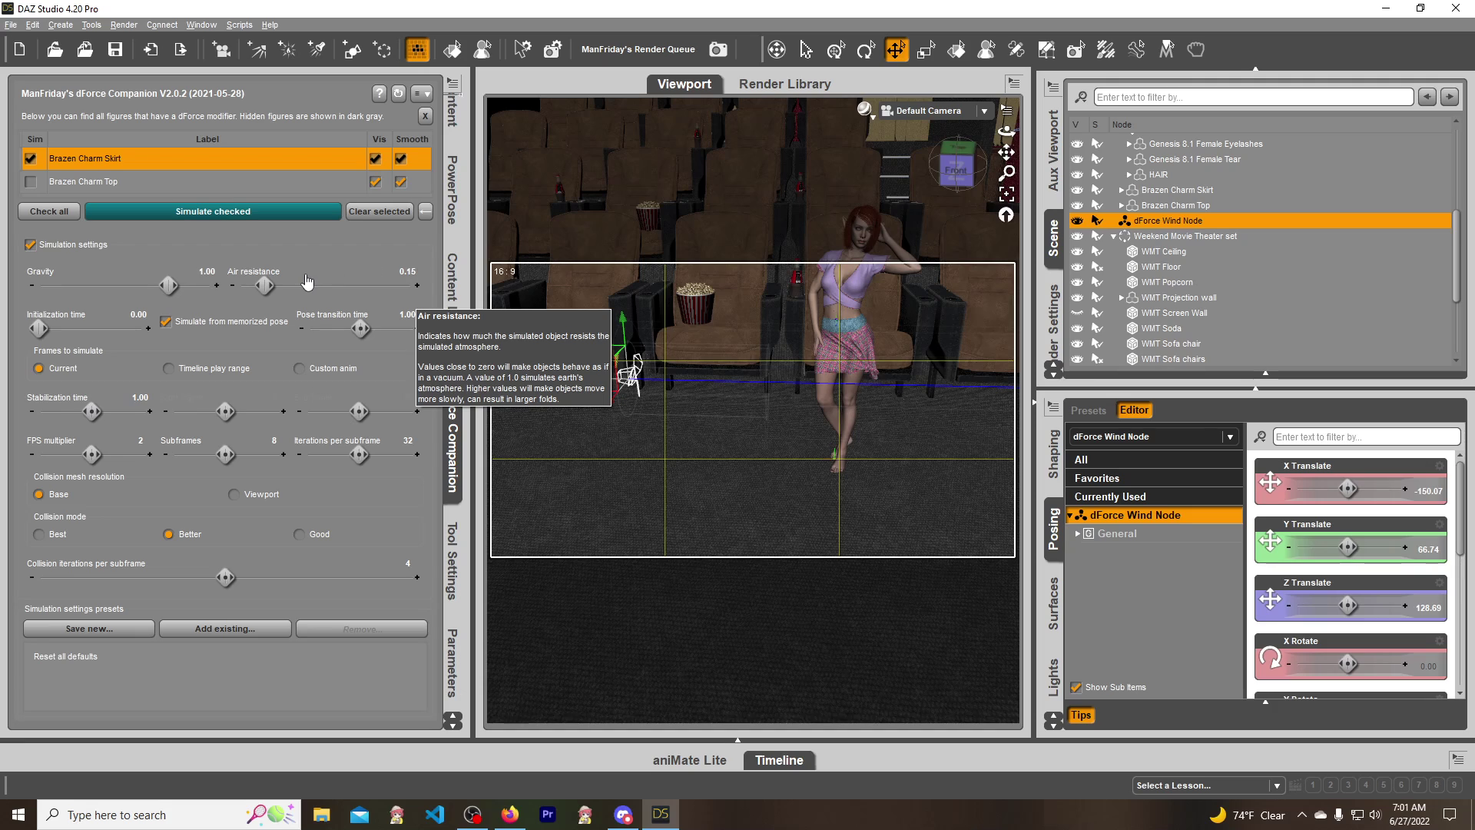
{"action": "left_click", "coordinate": [287, 221]}
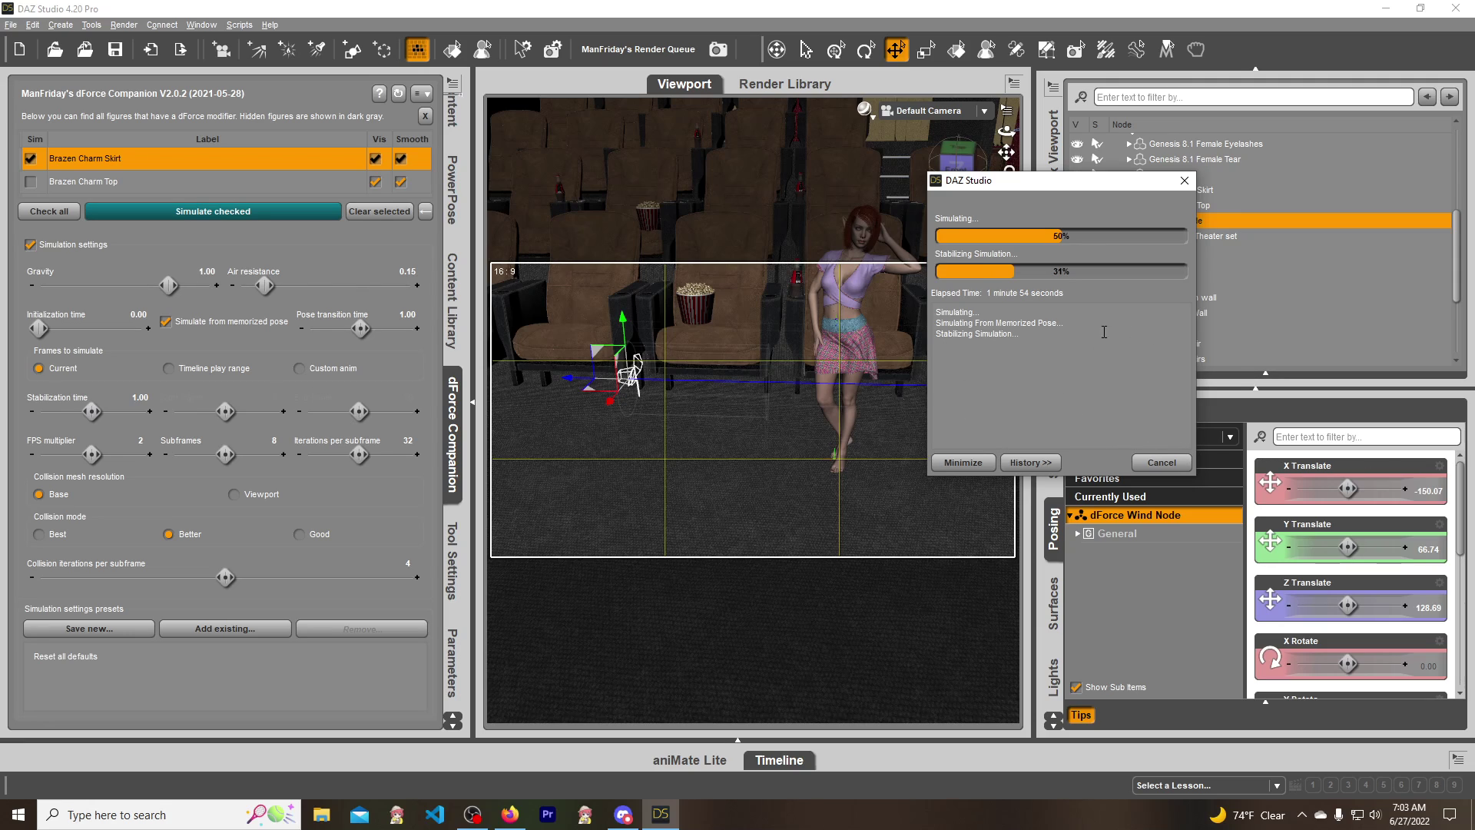
- Close the simulation progress window and orbit and zoom to inspect the skirt's sideways flare
{"action": "left_click", "coordinate": [1168, 459]}
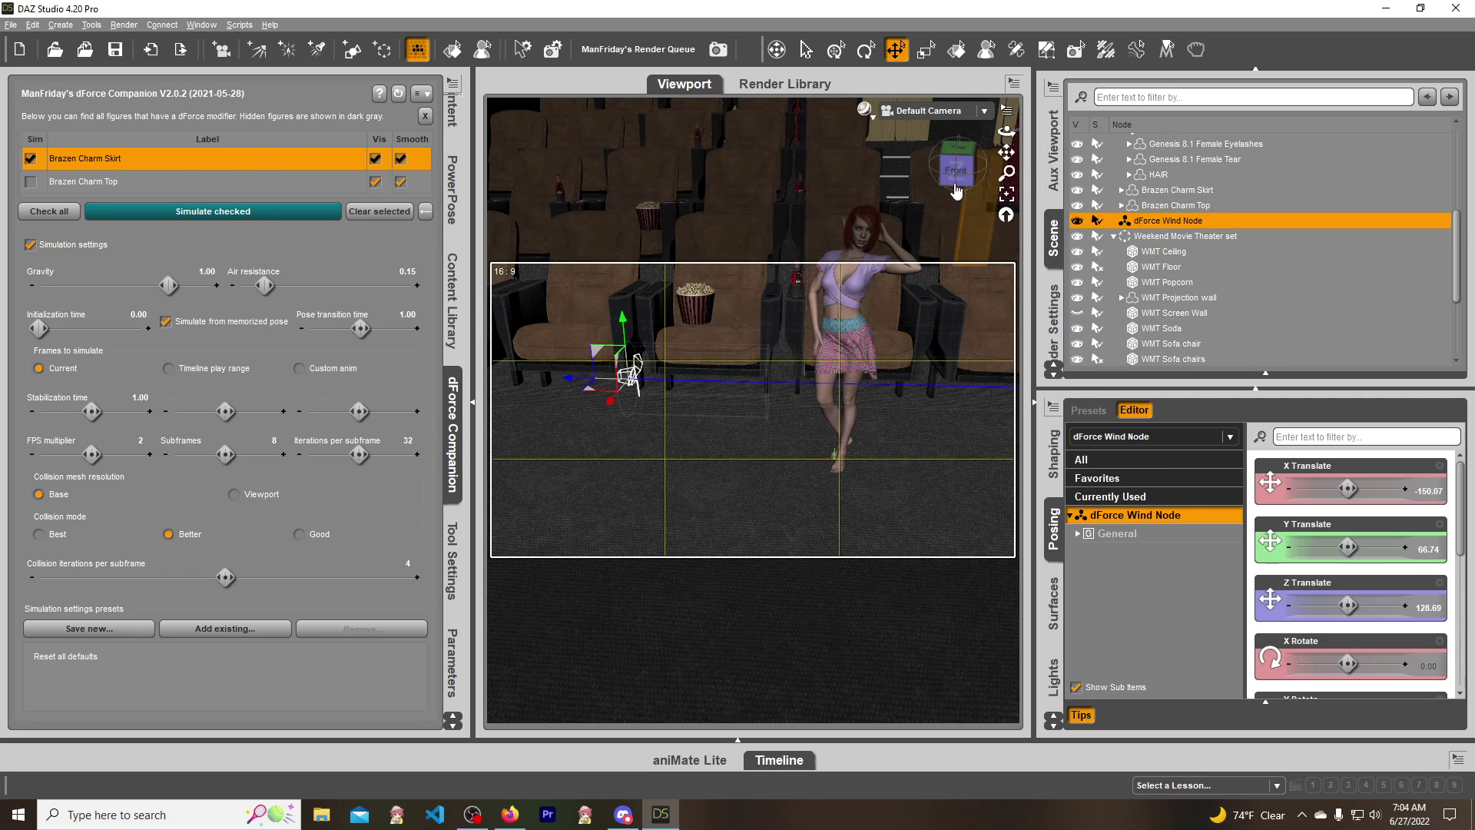
{"action": "left_click_drag", "start_coordinate": [956, 191], "coordinate": [944, 175]}
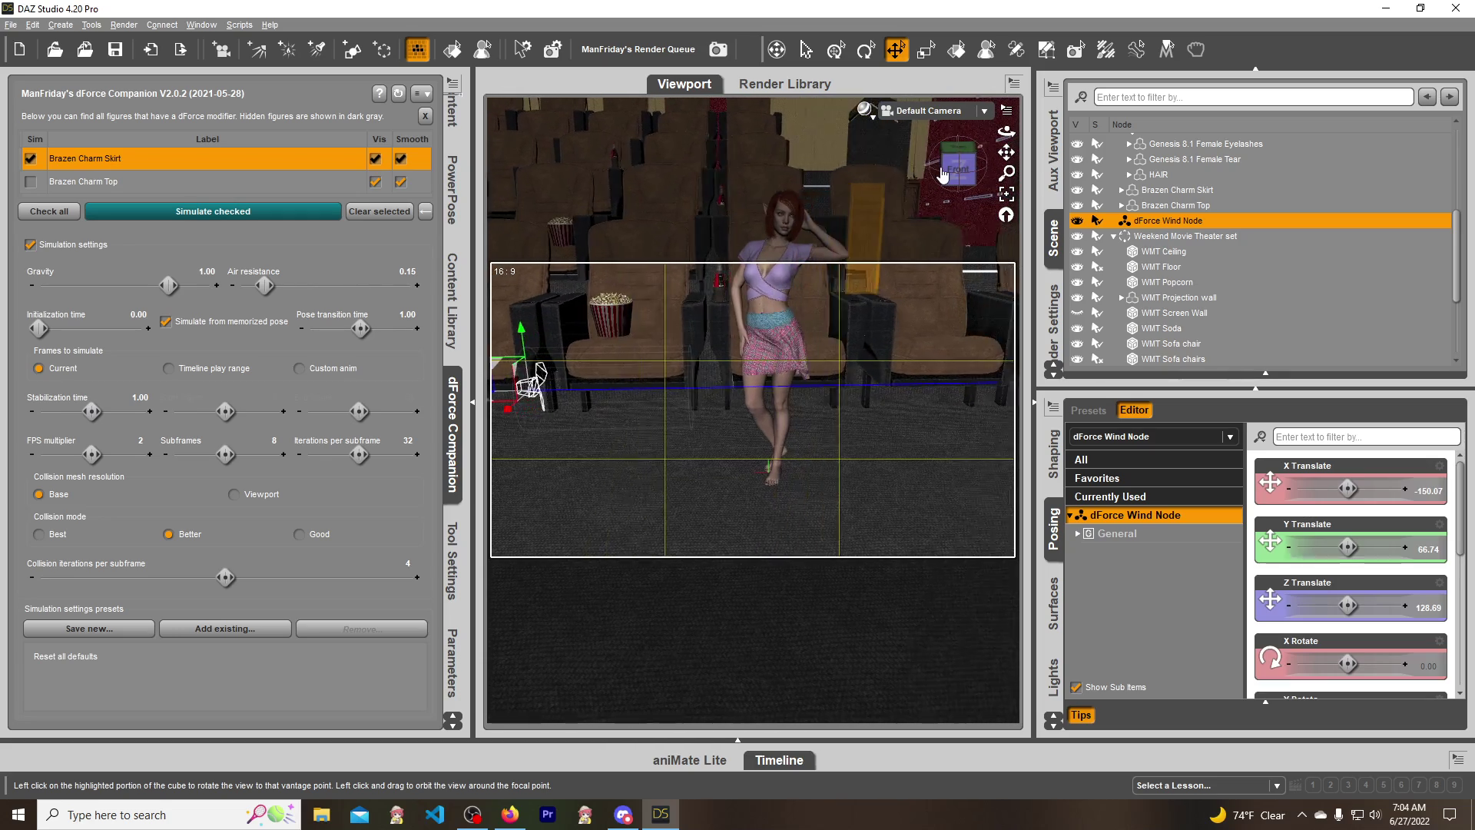
{"action": "scroll", "coordinate": [943, 175], "scroll_direction": "up", "scroll_amount": 10}
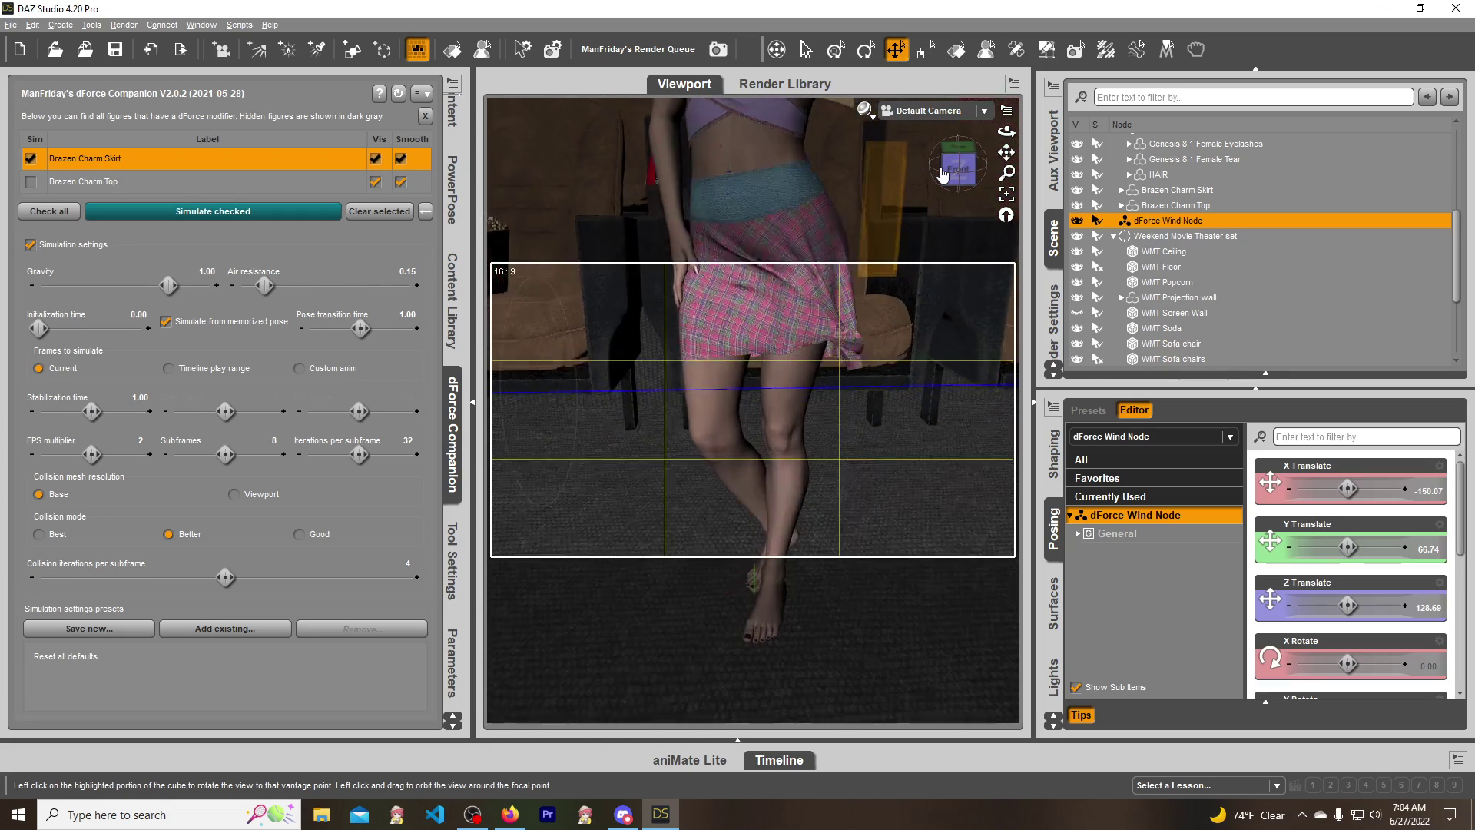
{"action": "left_click_drag", "start_coordinate": [944, 175], "coordinate": [897, 177]}
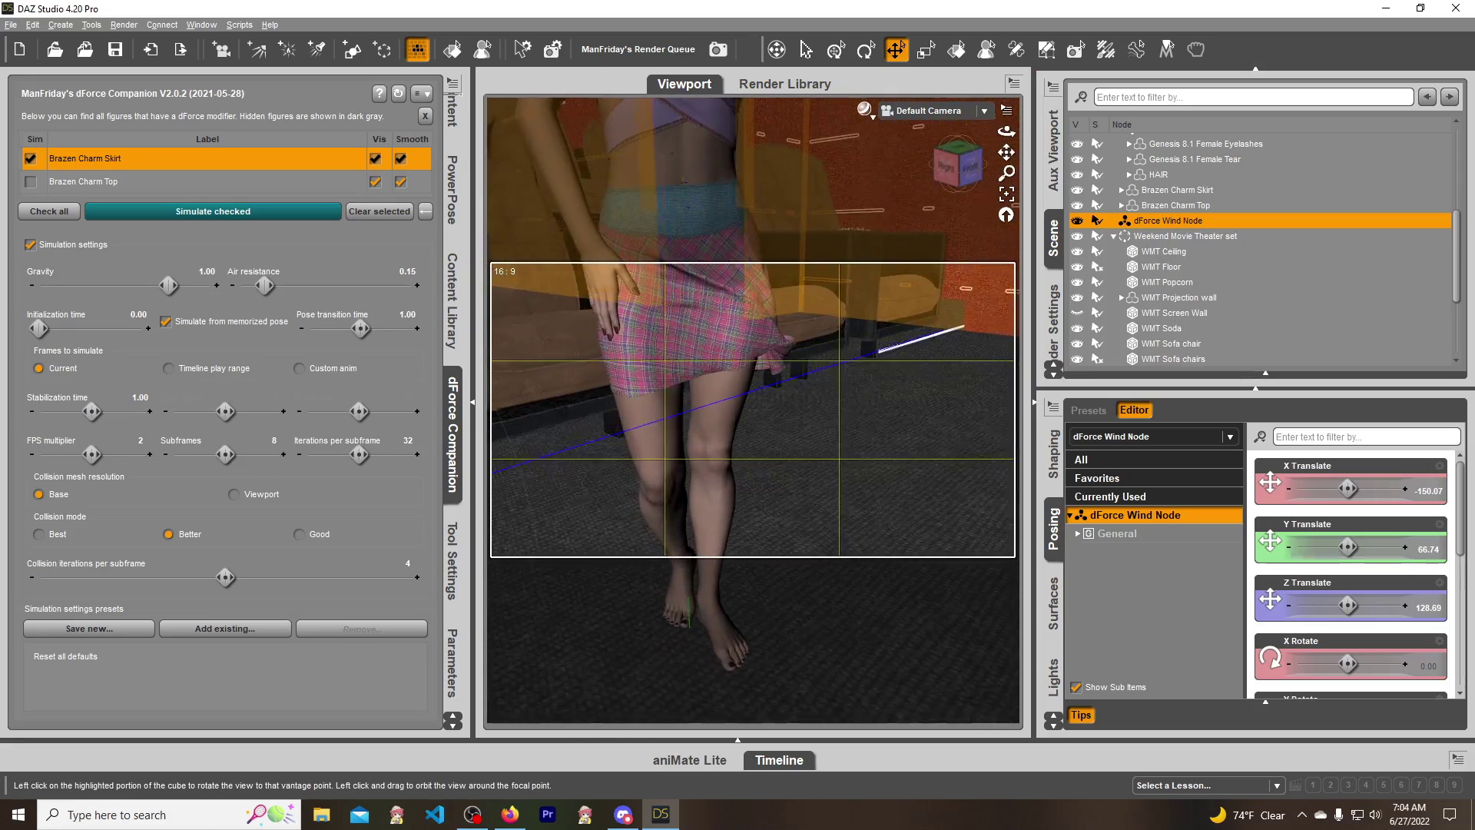
{"action": "scroll", "coordinate": [965, 165], "scroll_direction": "down", "scroll_amount": 8}
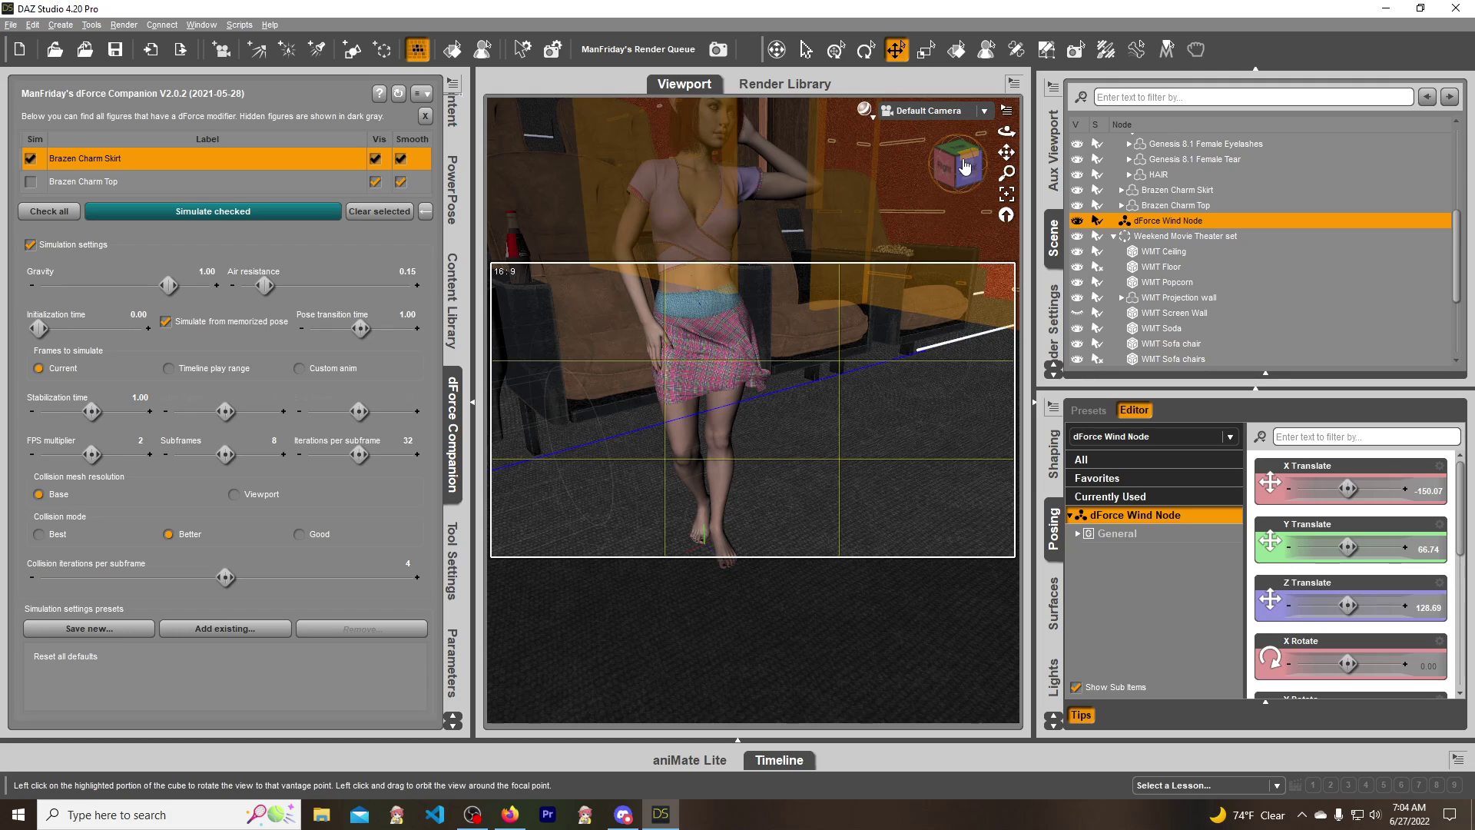